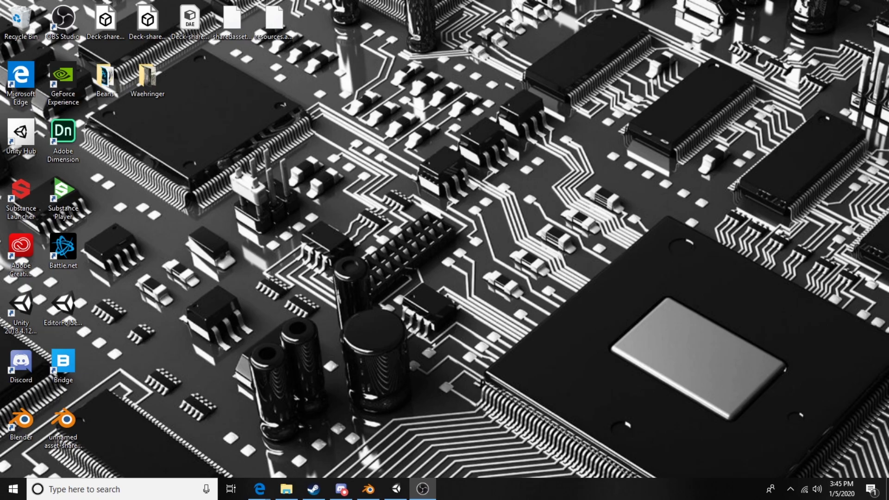
- Save the Blender skate park scene with Save As under the name YoutubeDemonstration.blend
{"action": "left_click", "coordinate": [369, 489]}
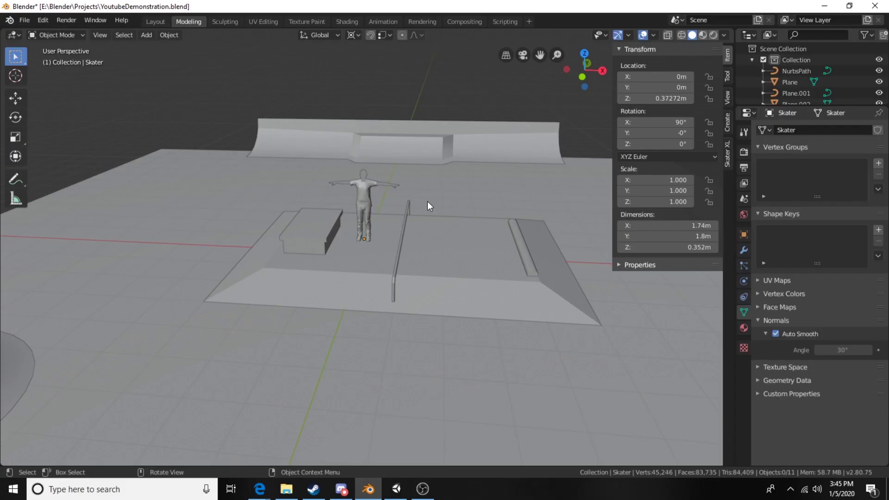
{"action": "middle_click_drag", "start_coordinate": [426, 199], "coordinate": [363, 257]}
{"action": "scroll", "coordinate": [363, 257], "scroll_direction": "up", "scroll_amount": 5}
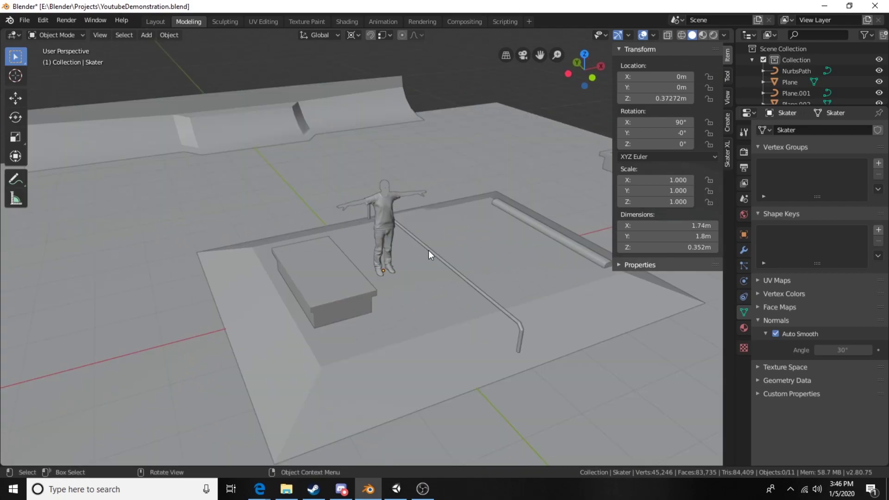
{"action": "left_click", "coordinate": [25, 20]}
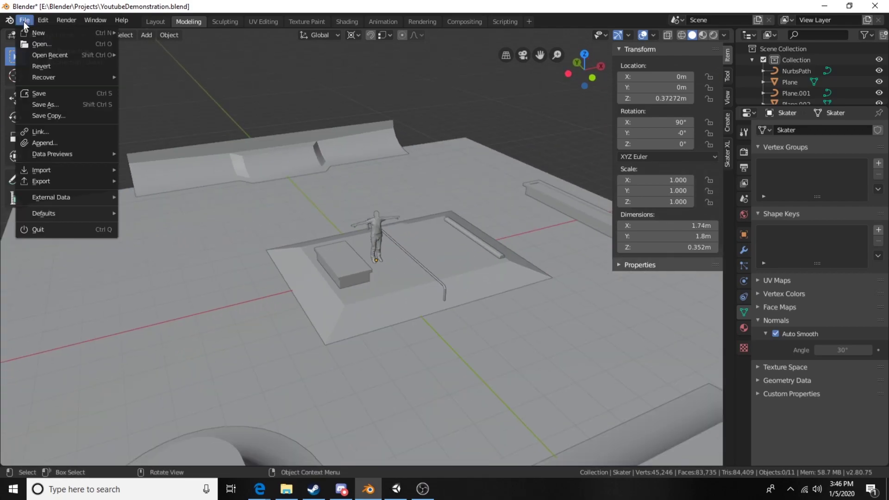
{"action": "left_click", "coordinate": [49, 101]}
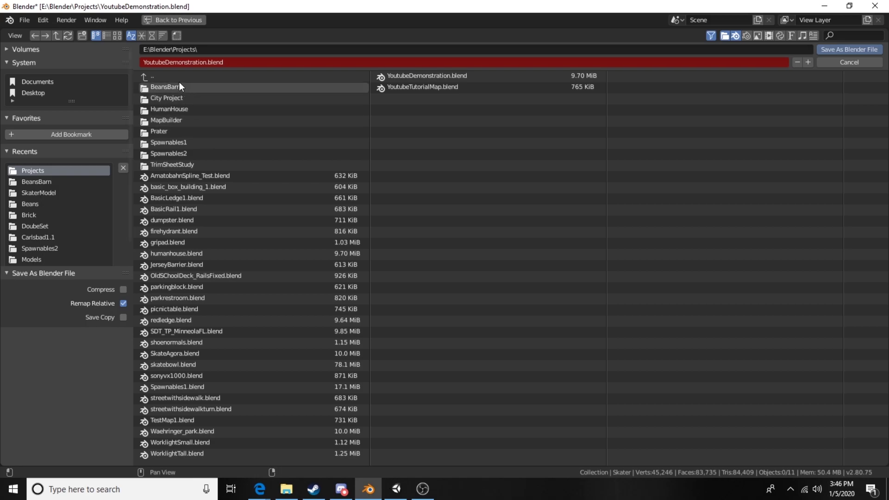
{"action": "key", "text": "Return"}
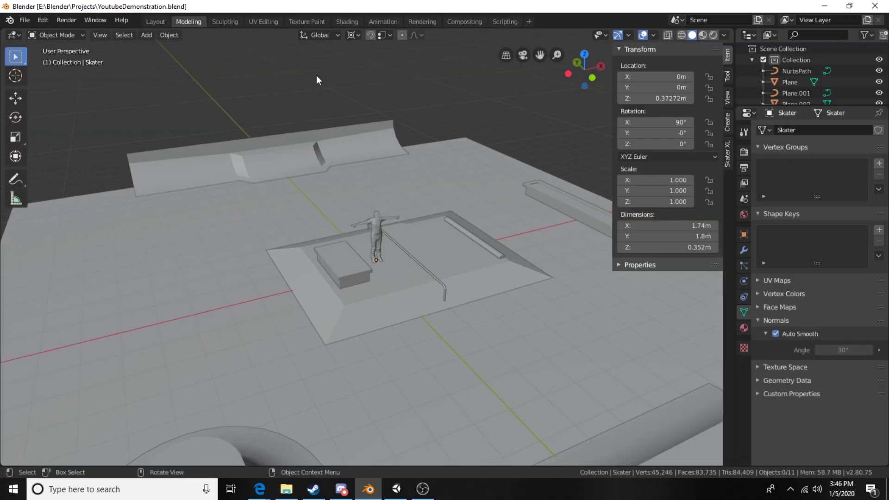
{"action": "mouse_move", "coordinate": [396, 497]}
{"action": "left_click", "coordinate": [13, 489]}
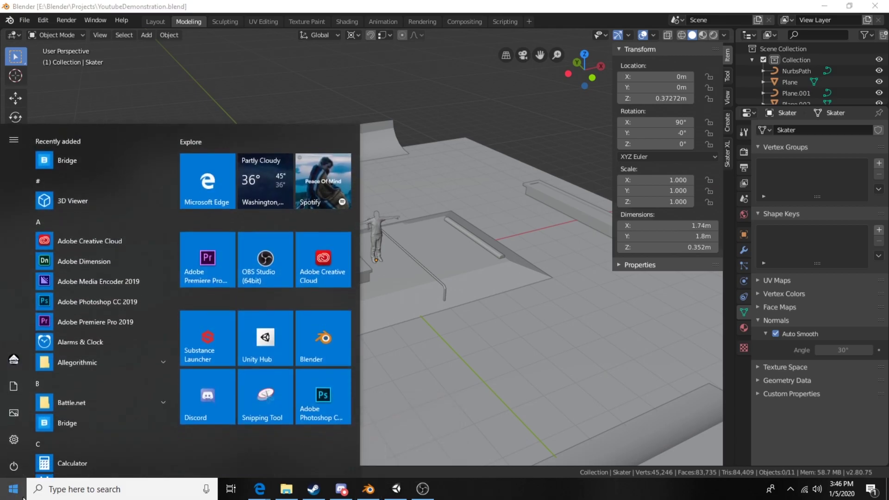
{"action": "left_click", "coordinate": [270, 328]}
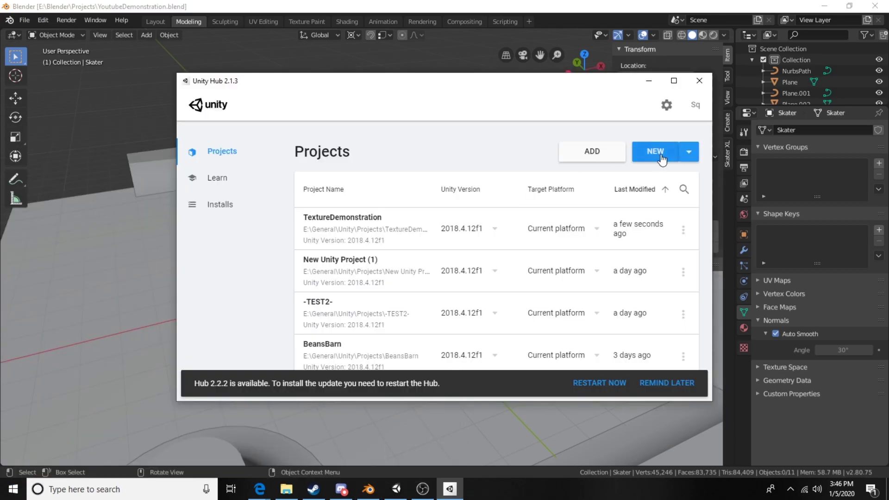
{"action": "left_click", "coordinate": [660, 154]}
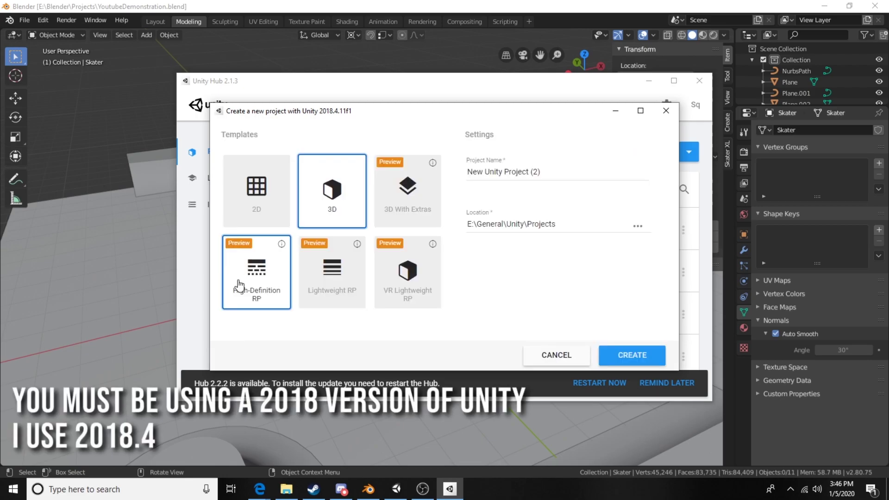
{"action": "left_click", "coordinate": [241, 283]}
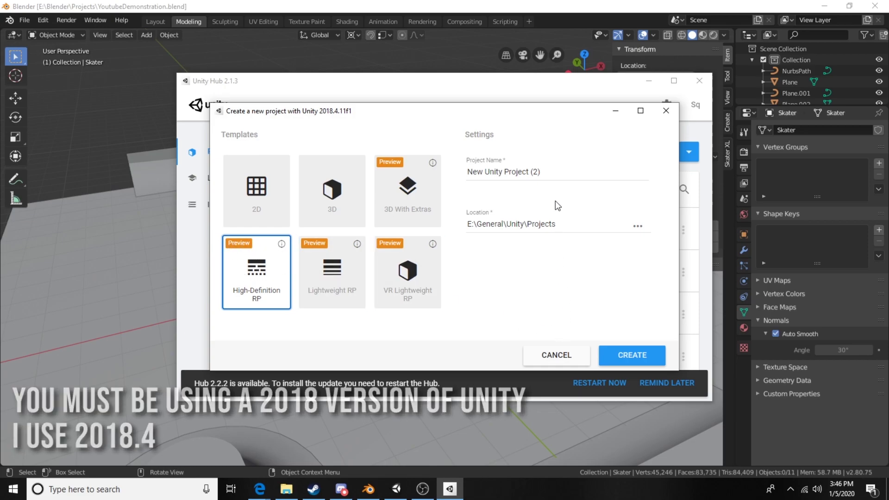
{"action": "left_click", "coordinate": [542, 172]}
{"action": "type", "text": "Y"}
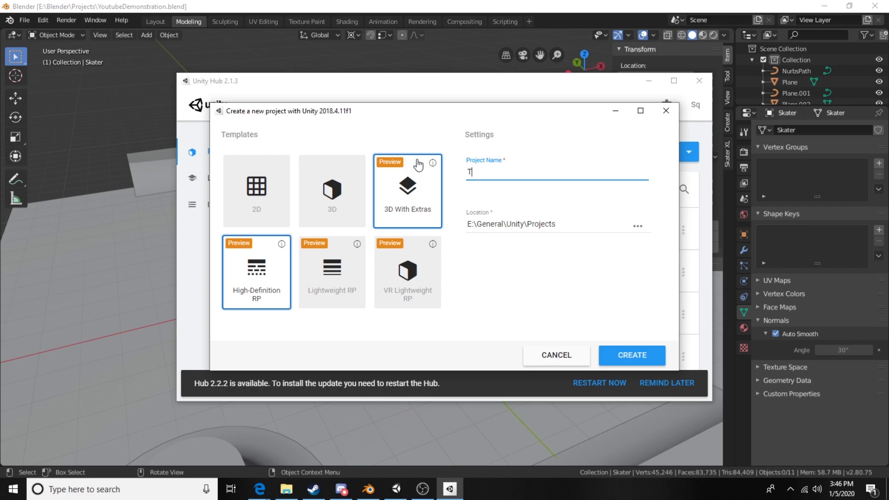
{"action": "key", "text": "BackSpace"}
{"action": "type", "text": "Youtube"}
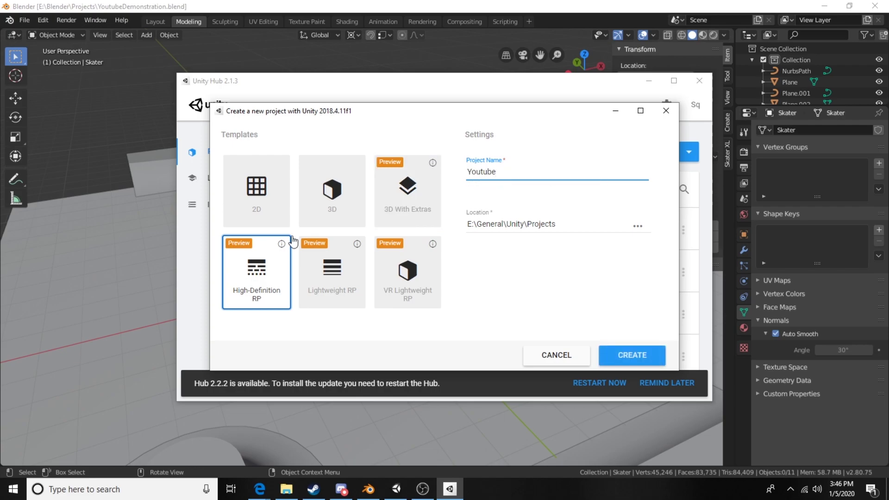
{"action": "left_click", "coordinate": [557, 355]}
{"action": "left_click", "coordinate": [699, 80]}
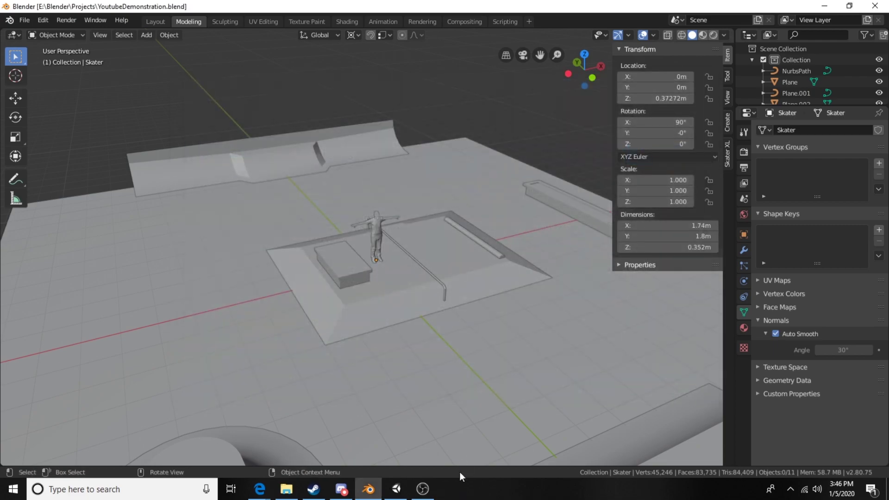
- Bring Unity forward and widen the Scene view showing the sample construction room
{"action": "left_click", "coordinate": [396, 489]}
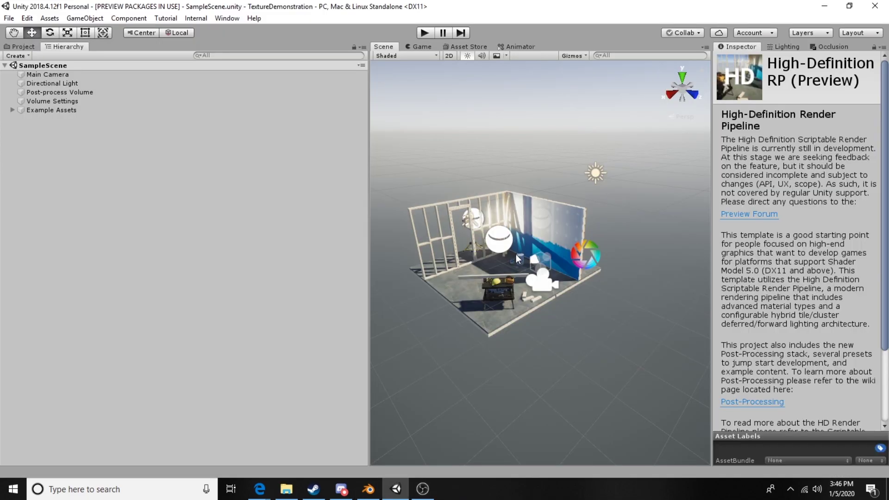
{"action": "key", "text": "alt"}
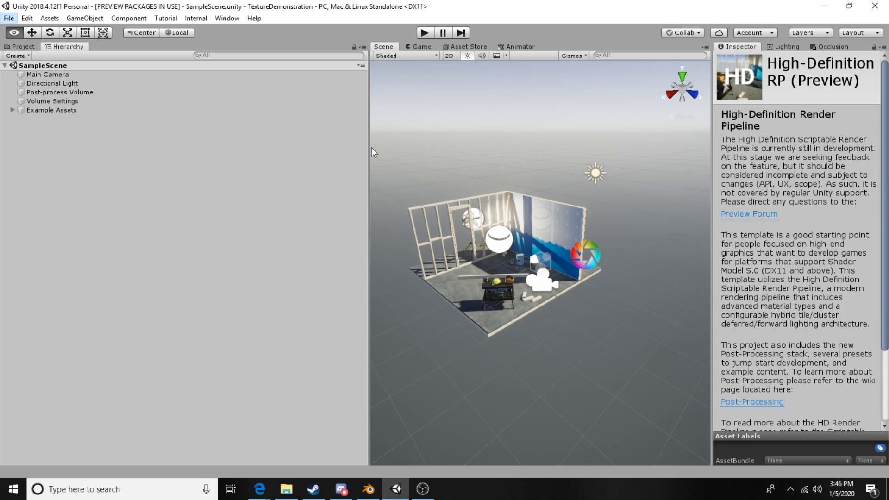
{"action": "left_click_drag", "start_coordinate": [369, 148], "coordinate": [223, 150]}
{"action": "left_click_drag", "start_coordinate": [588, 213], "coordinate": [552, 216], "text": "alt"}
{"action": "left_click_drag", "start_coordinate": [496, 295], "coordinate": [526, 196]}
{"action": "middle_click_drag", "start_coordinate": [526, 196], "coordinate": [396, 267]}
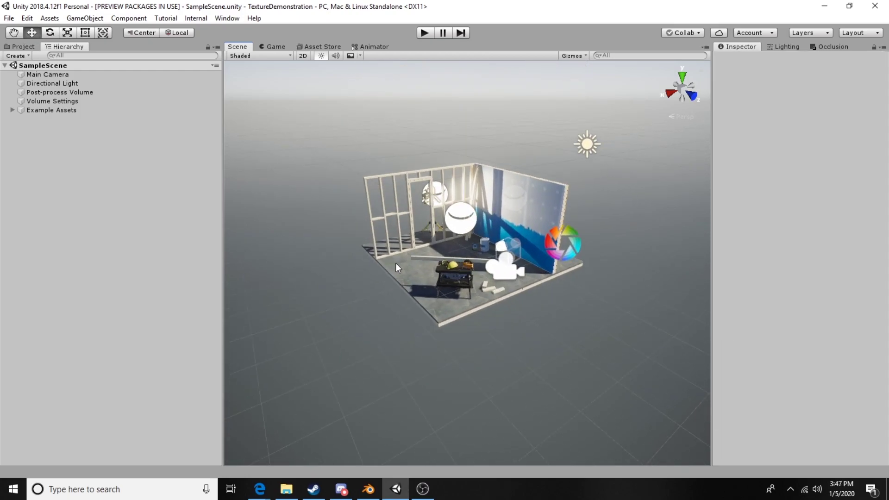
- Orbit and zoom the sample room into a close isometric view
{"action": "key", "text": "Left"}
{"action": "scroll", "coordinate": [512, 256], "scroll_direction": "down", "scroll_amount": 5}
{"action": "scroll", "coordinate": [512, 255], "scroll_direction": "up", "scroll_amount": 5}
{"action": "left_click_drag", "start_coordinate": [465, 263], "coordinate": [505, 289], "text": "alt"}
{"action": "scroll", "coordinate": [501, 291], "scroll_direction": "up", "scroll_amount": 6}
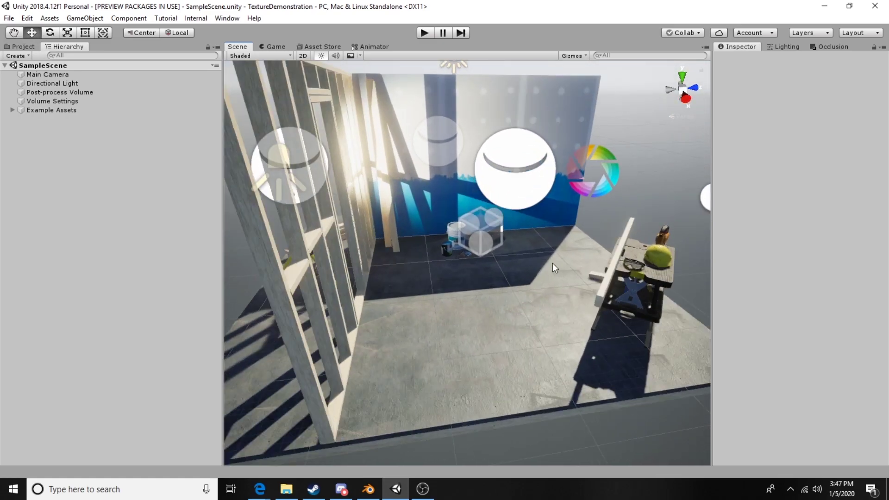
{"action": "scroll", "coordinate": [558, 260], "scroll_direction": "down", "scroll_amount": 5}
{"action": "left_click_drag", "start_coordinate": [560, 255], "coordinate": [463, 231], "text": "alt"}
{"action": "scroll", "coordinate": [463, 232], "scroll_direction": "up", "scroll_amount": 4}
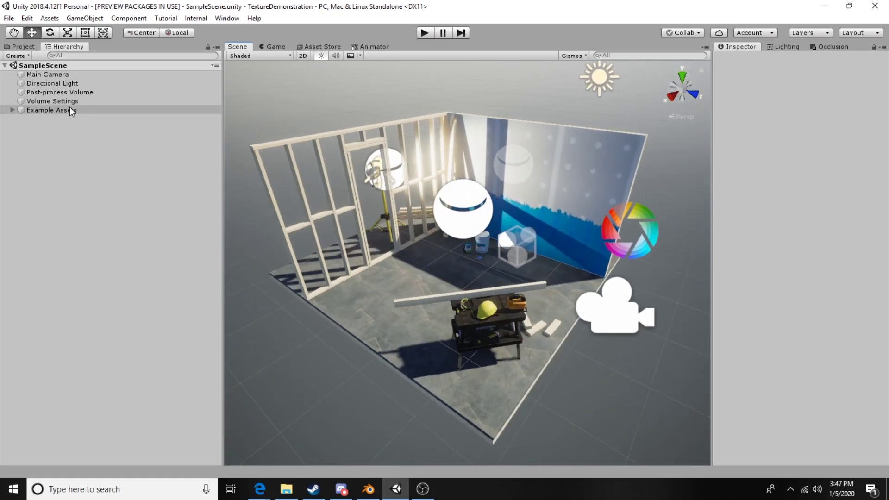
- Delete Main Camera, Example Assets, Post-process Volume, Directional Light and Volume Settings from SampleScene
{"action": "left_click", "coordinate": [43, 74]}
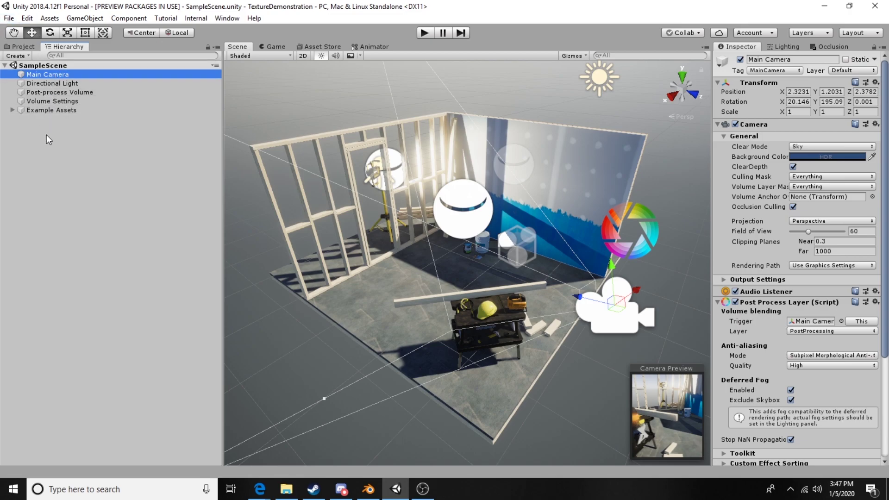
{"action": "key", "text": "Delete"}
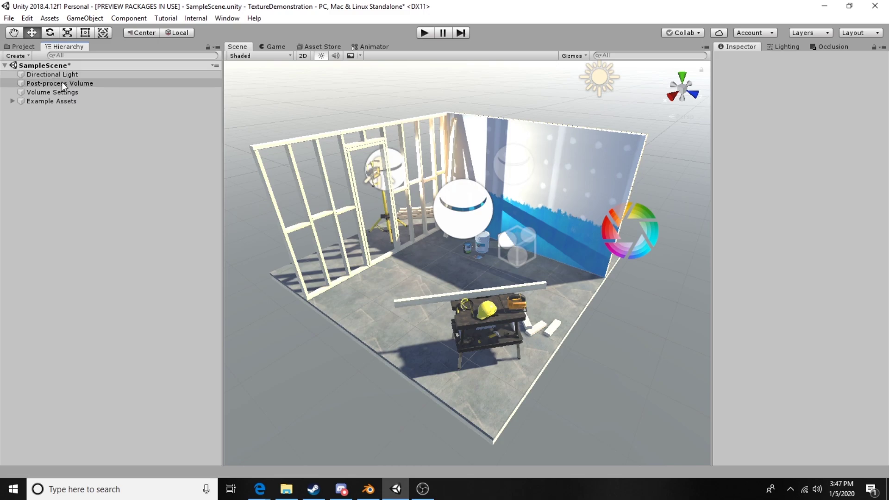
{"action": "left_click", "coordinate": [49, 102]}
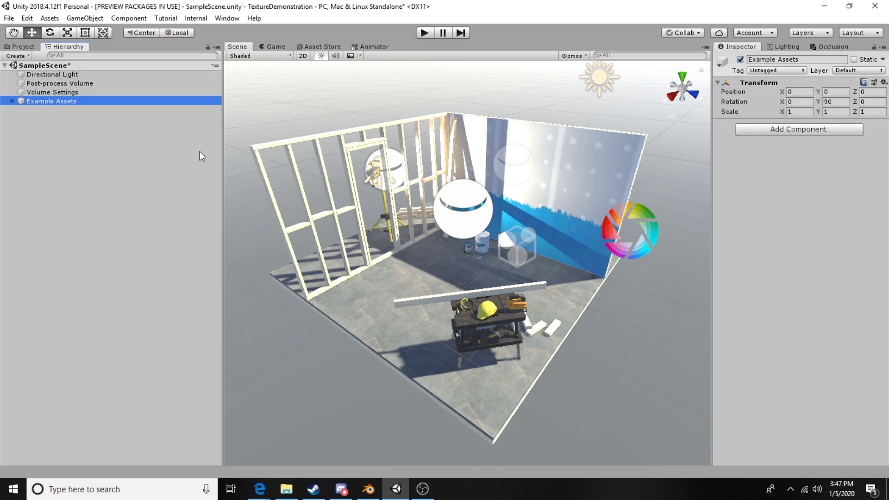
{"action": "key", "text": "Delete"}
{"action": "left_click", "coordinate": [66, 84]}
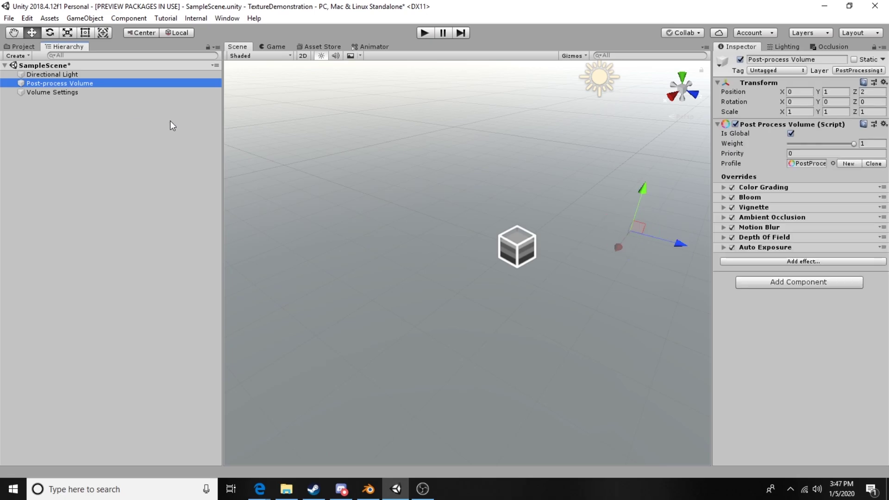
{"action": "key", "text": "Delete"}
{"action": "left_click", "coordinate": [56, 84]}
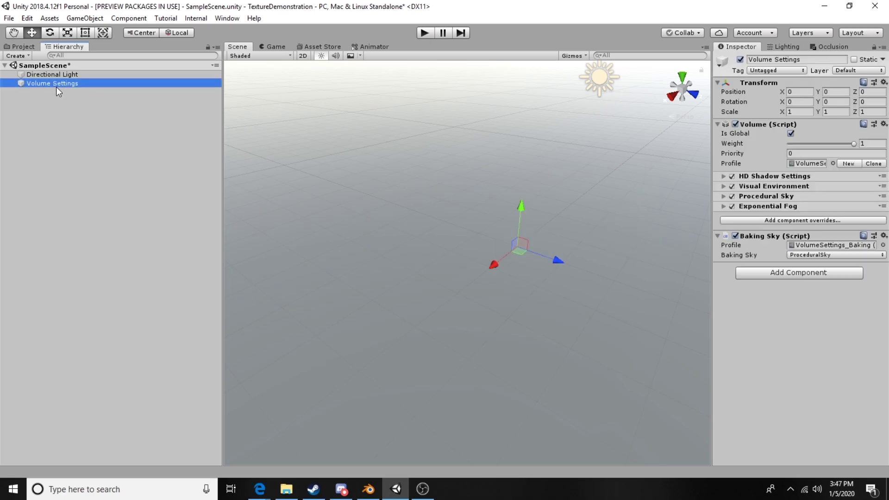
{"action": "left_click", "coordinate": [52, 74]}
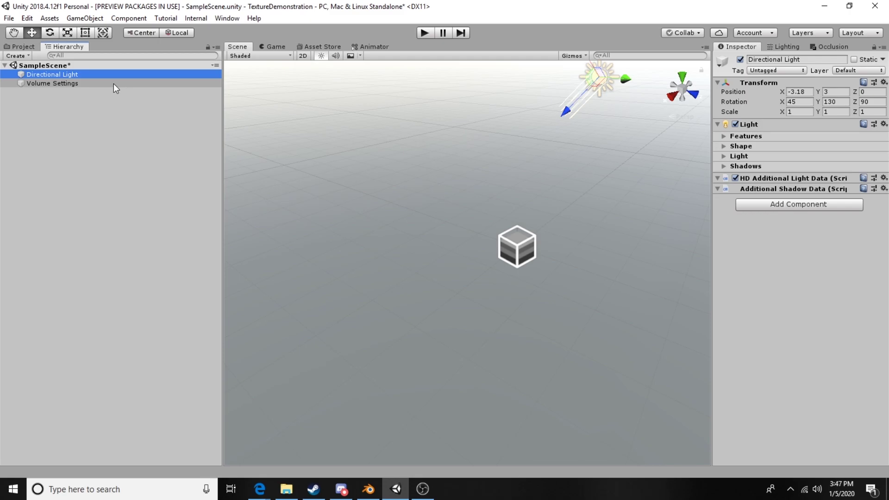
{"action": "key", "text": "Delete"}
{"action": "left_click", "coordinate": [79, 75]}
{"action": "key", "text": "Delete"}
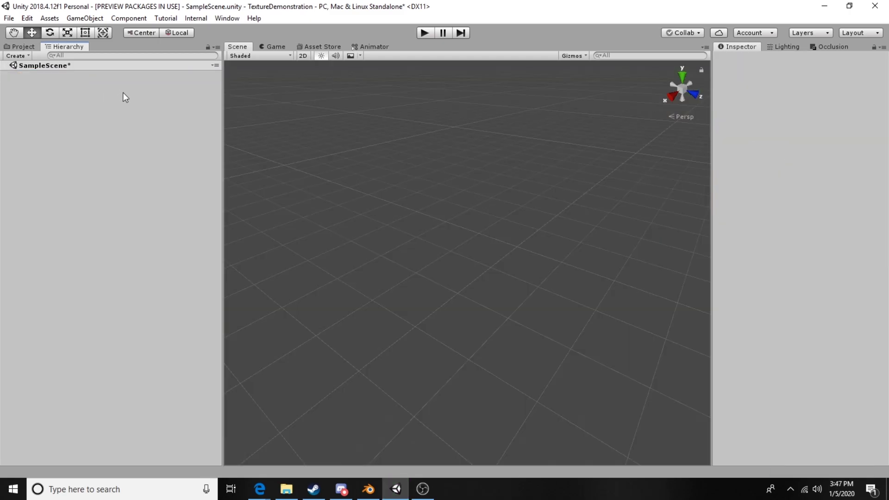
- Create an empty GameObject in SampleScene and rename it 'Spawnpoint'
{"action": "left_click", "coordinate": [44, 65]}
{"action": "right_click", "coordinate": [44, 127]}
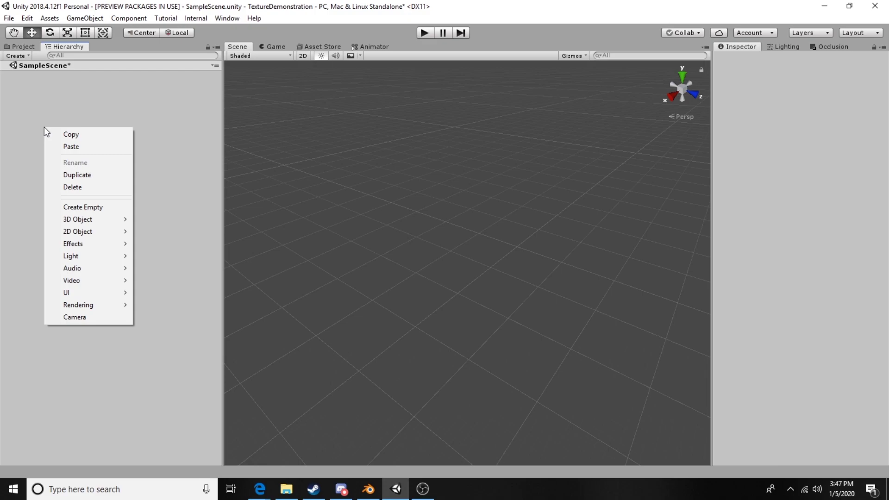
{"action": "left_click", "coordinate": [93, 208]}
{"action": "left_click", "coordinate": [795, 60]}
{"action": "key", "text": "ctrl+a"}
{"action": "type", "text": "Spawnpoint"}
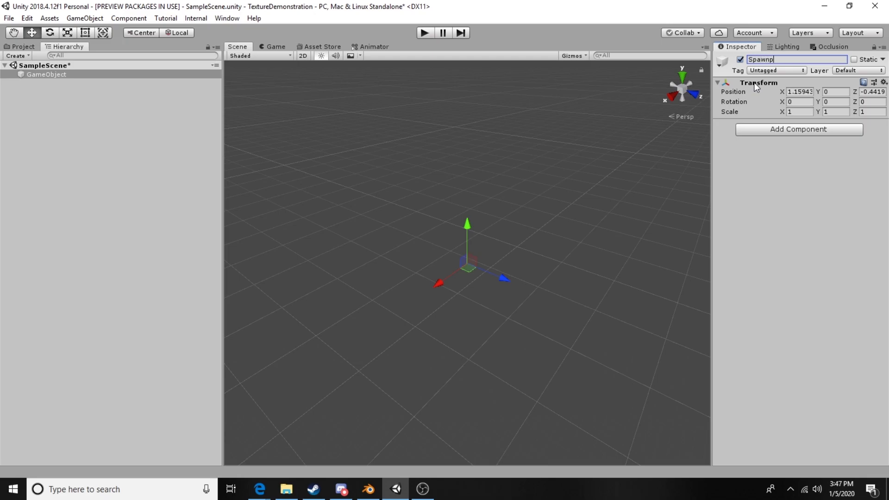
{"action": "key", "text": "Return"}
- Set the Spawnpoint's position to X 0, Y 0, Z 0
{"action": "left_click_drag", "start_coordinate": [466, 221], "coordinate": [481, 186]}
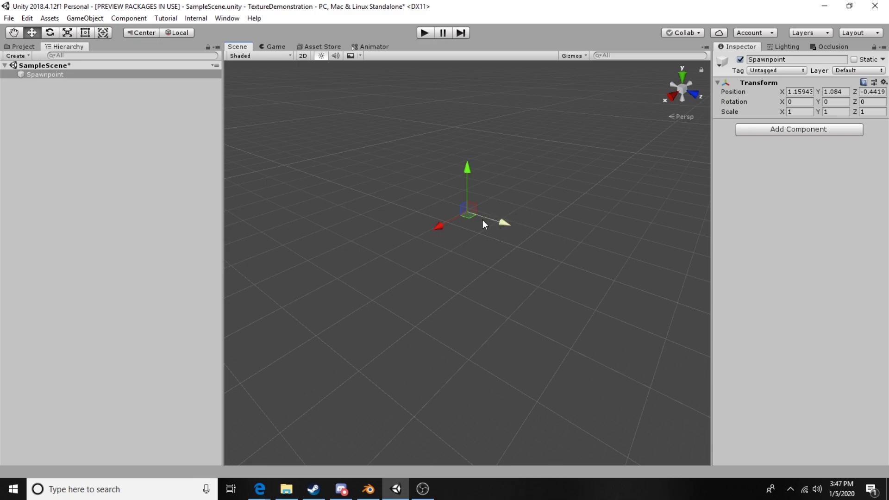
{"action": "left_click", "coordinate": [799, 91]}
{"action": "type", "text": "0"}
{"action": "left_click", "coordinate": [832, 90]}
{"action": "type", "text": "0"}
{"action": "left_click", "coordinate": [868, 91]}
{"action": "type", "text": "0"}
{"action": "left_click", "coordinate": [39, 50]}
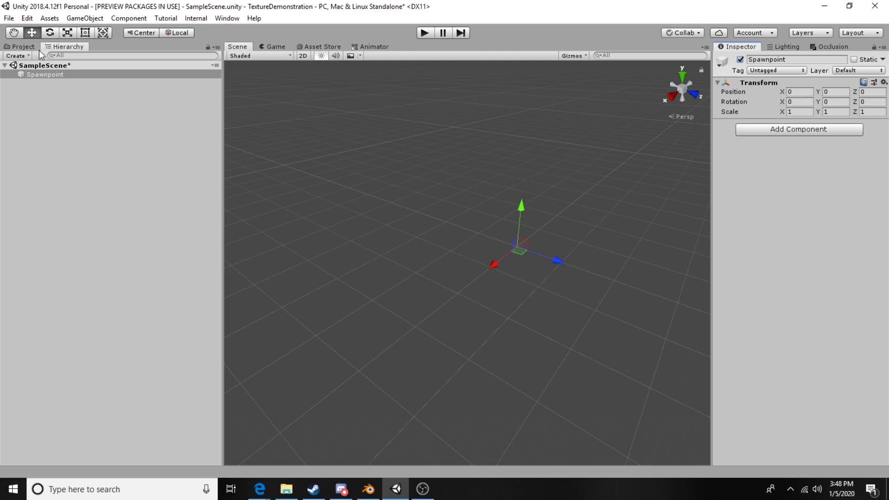
- Add a Rendering > Scene Settings object to the scene
{"action": "right_click", "coordinate": [52, 144]}
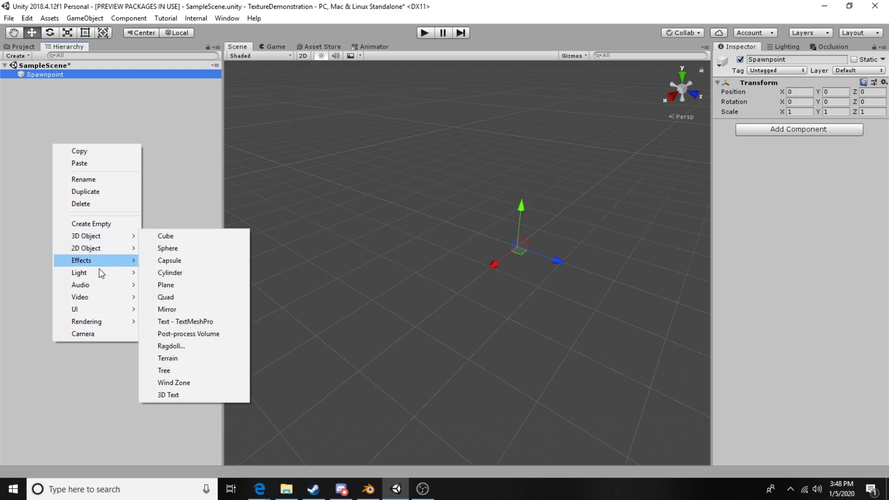
{"action": "mouse_move", "coordinate": [91, 323]}
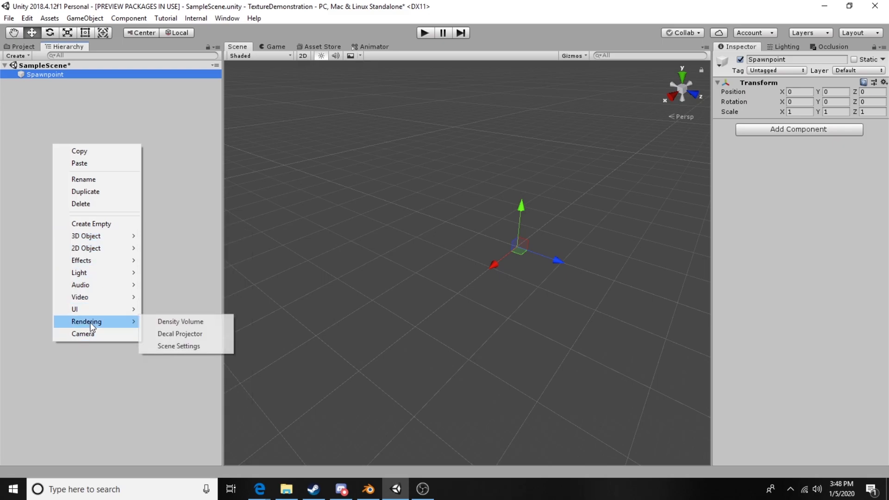
{"action": "left_click", "coordinate": [188, 348]}
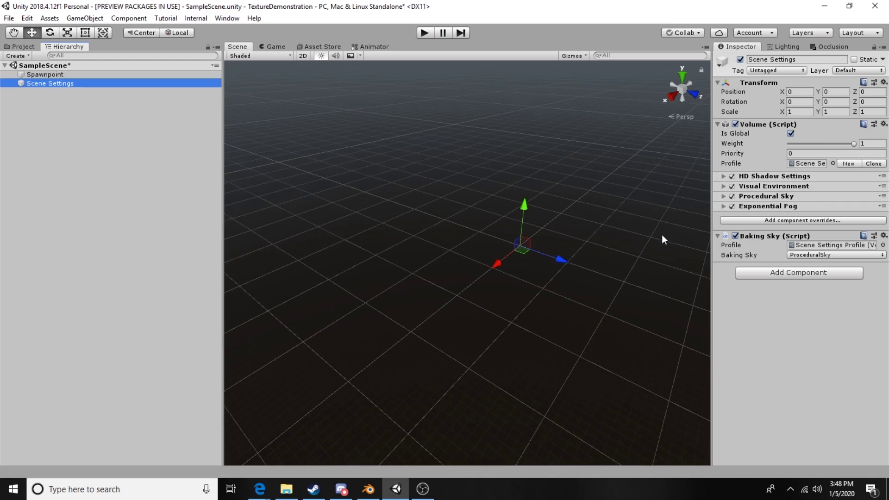
{"action": "left_click_drag", "start_coordinate": [661, 236], "coordinate": [526, 237], "text": "alt"}
- Add a Directional Light, check its Intensity, and show the project's Assets
{"action": "right_click", "coordinate": [90, 191]}
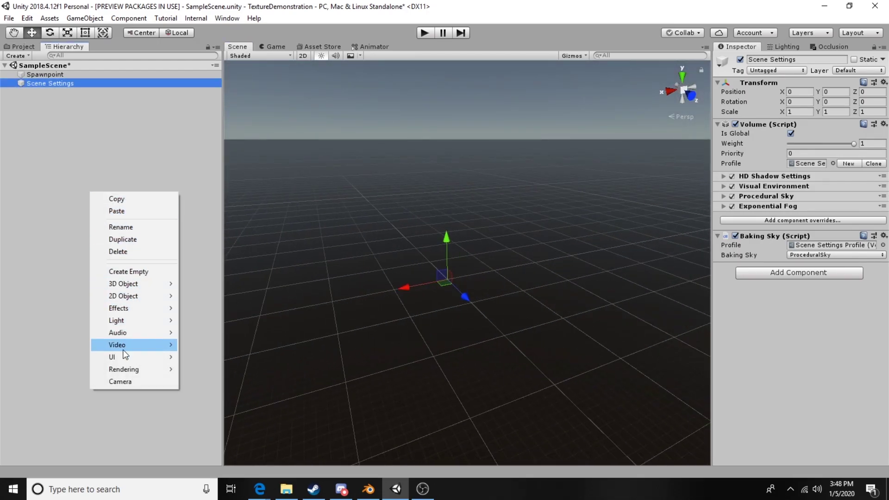
{"action": "mouse_move", "coordinate": [127, 324]}
{"action": "left_click", "coordinate": [263, 322]}
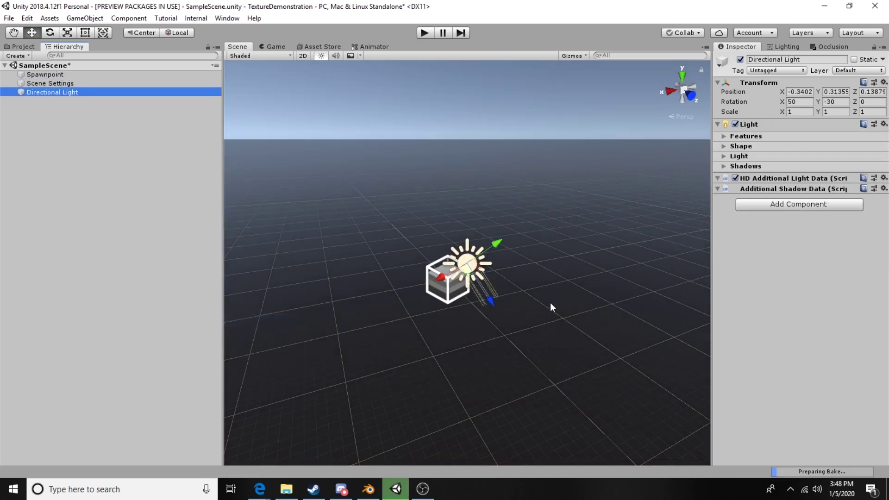
{"action": "left_click", "coordinate": [725, 156]}
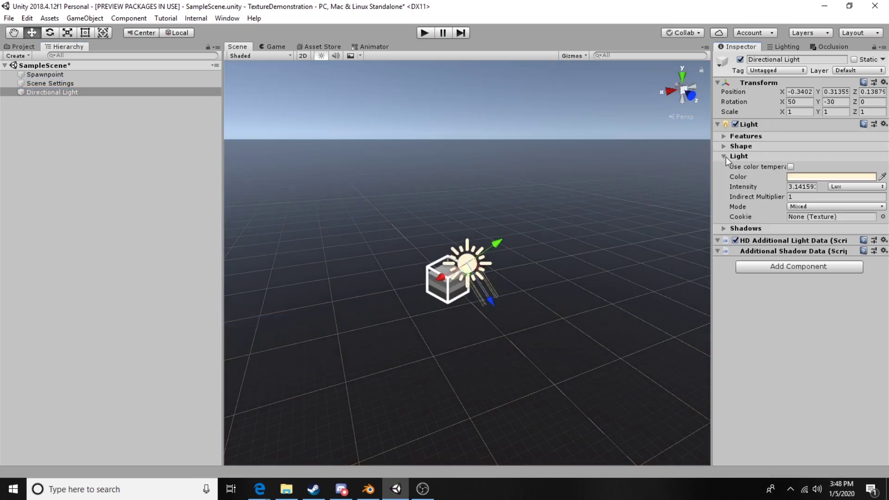
{"action": "left_click", "coordinate": [812, 188]}
{"action": "left_click", "coordinate": [762, 297]}
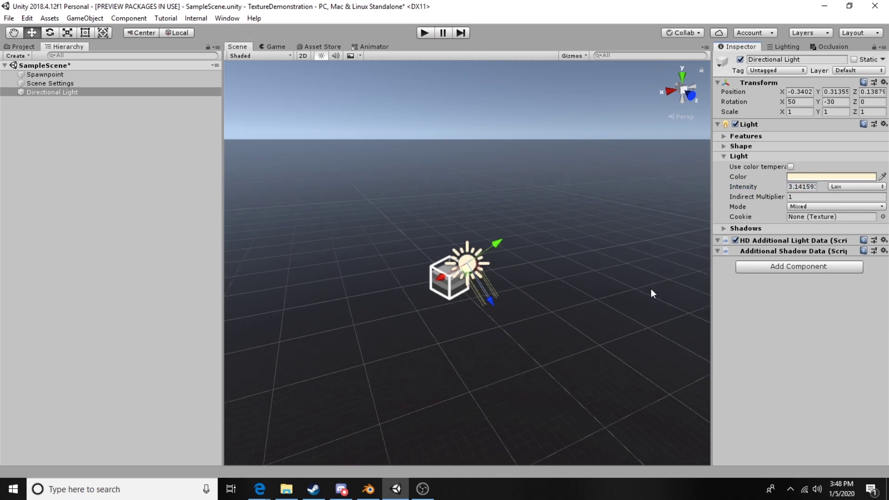
{"action": "left_click", "coordinate": [552, 283]}
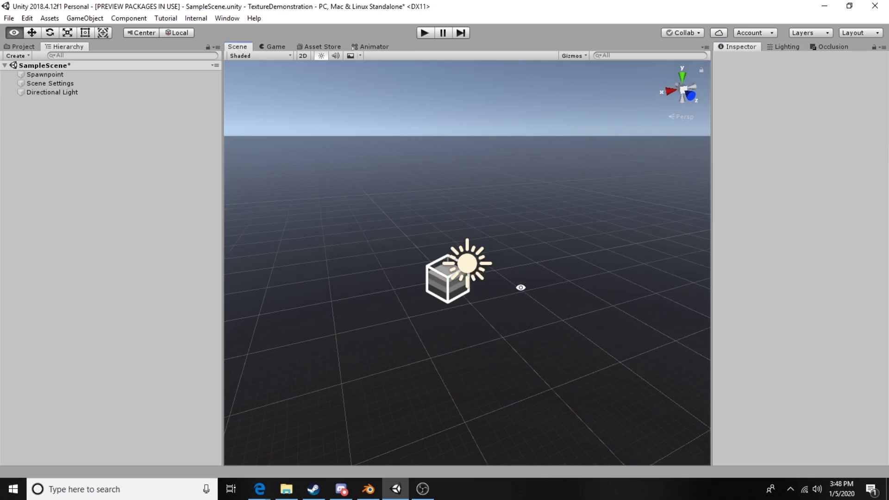
{"action": "left_click_drag", "start_coordinate": [518, 287], "coordinate": [453, 283], "text": "alt"}
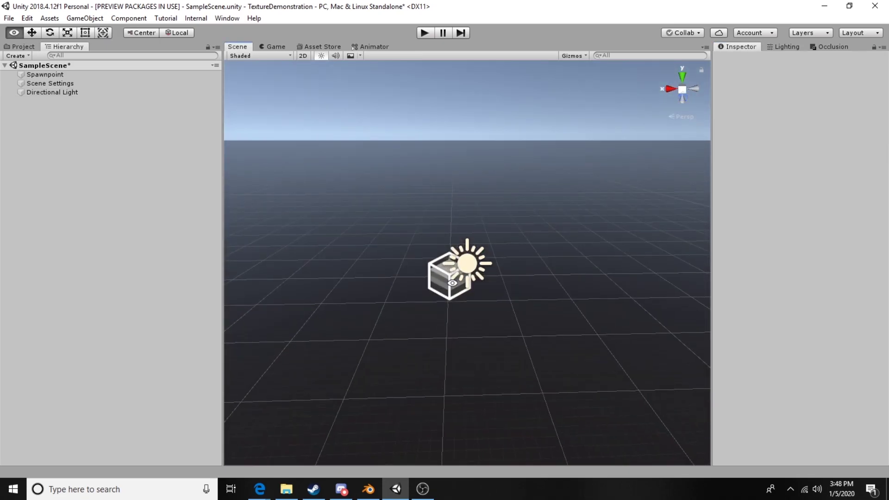
{"action": "left_click", "coordinate": [29, 47]}
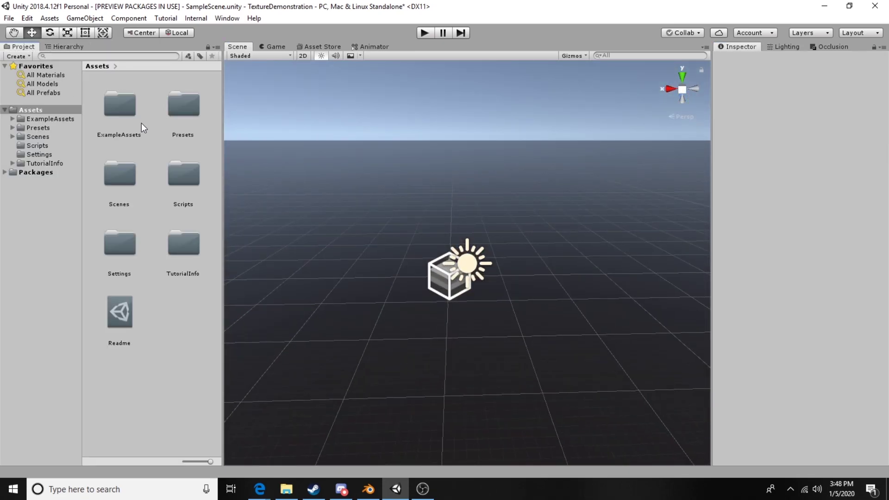
- Delete the Scripts folder, Readme asset and TutorialInfo folder from Assets
{"action": "left_click", "coordinate": [194, 187]}
{"action": "key", "text": "Delete"}
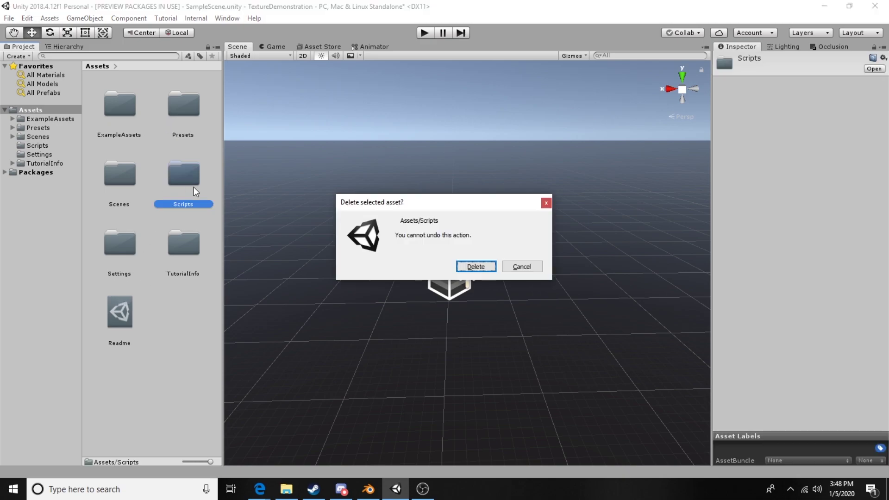
{"action": "key", "text": "Return"}
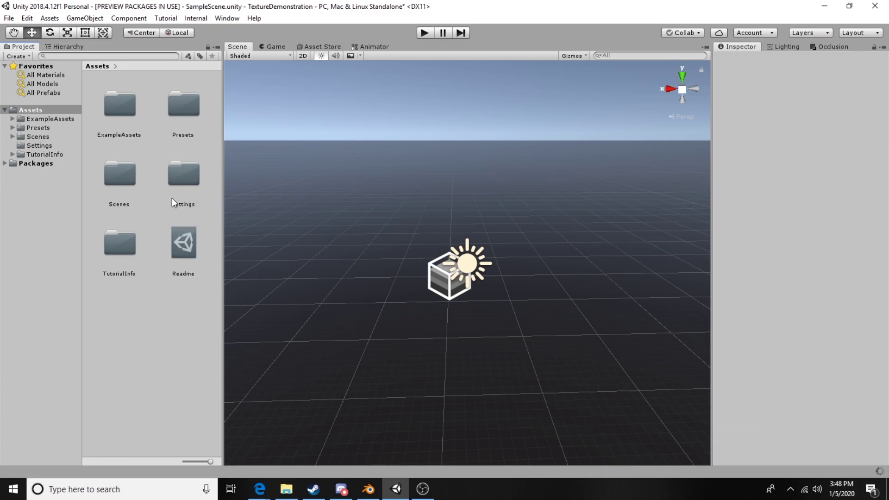
{"action": "left_click", "coordinate": [177, 248]}
{"action": "key", "text": "Delete"}
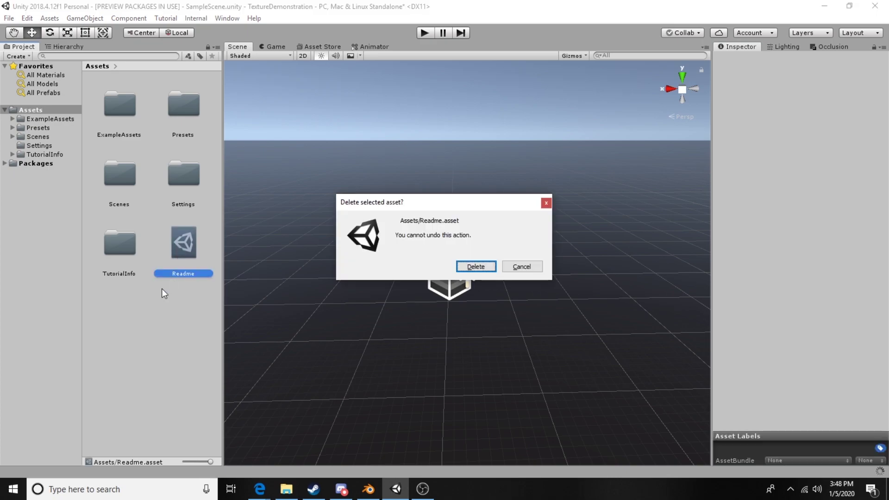
{"action": "key", "text": "Escape"}
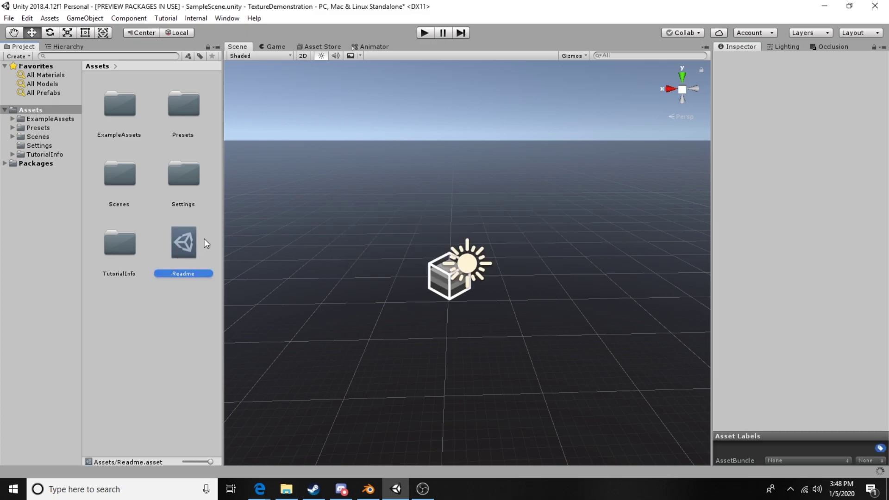
{"action": "left_click", "coordinate": [129, 254]}
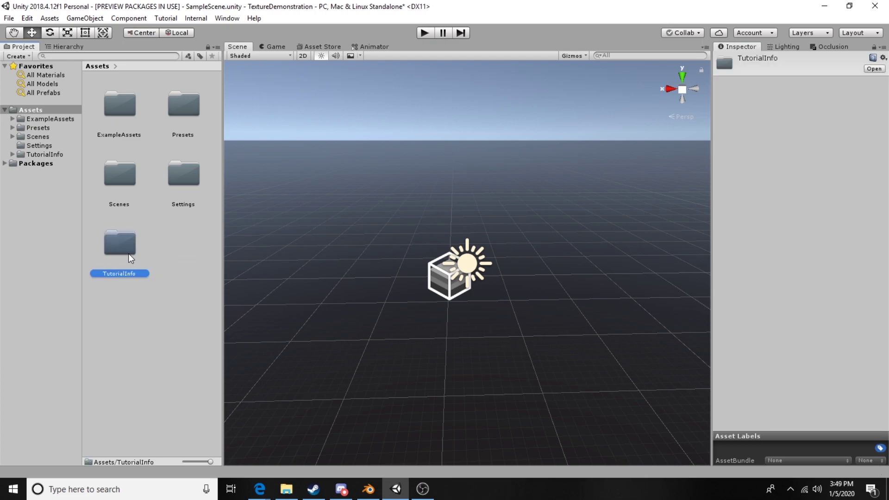
{"action": "key", "text": "Delete"}
{"action": "key", "text": "Return"}
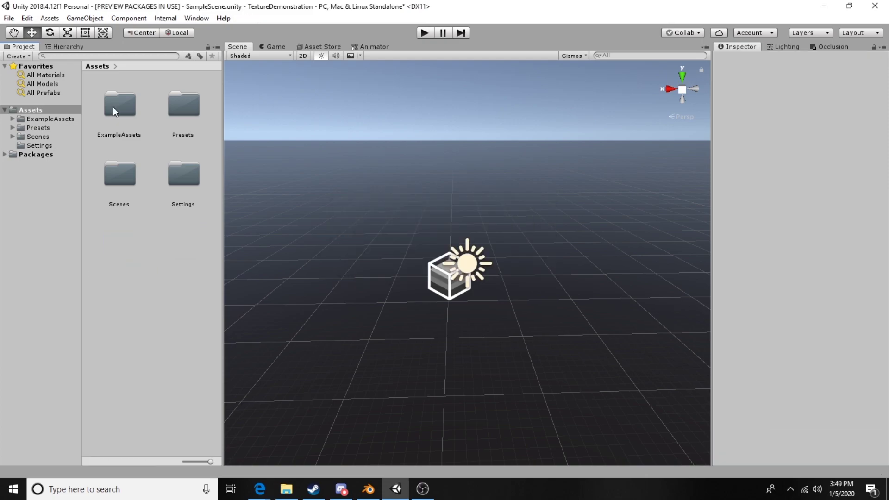
- Review the remaining ExampleAssets, Presets, Scenes and Settings folders
{"action": "left_click", "coordinate": [113, 107]}
{"action": "key", "text": "Right"}
{"action": "key", "text": "Down"}
{"action": "key", "text": "Left"}
{"action": "key", "text": "Up"}
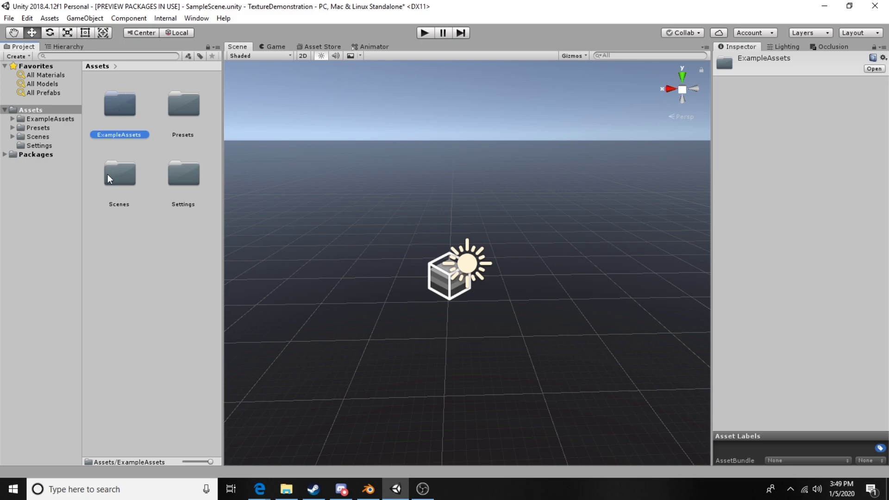
{"action": "left_click", "coordinate": [173, 105]}
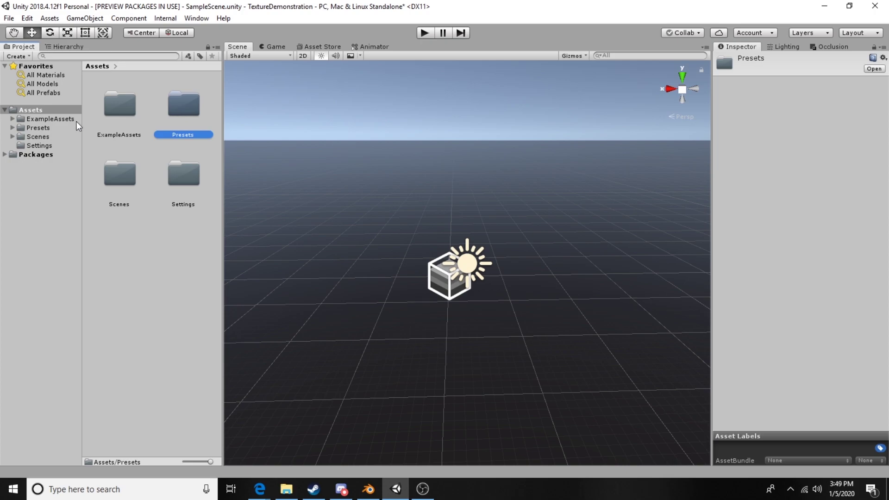
{"action": "left_click", "coordinate": [129, 109]}
{"action": "left_click", "coordinate": [165, 182]}
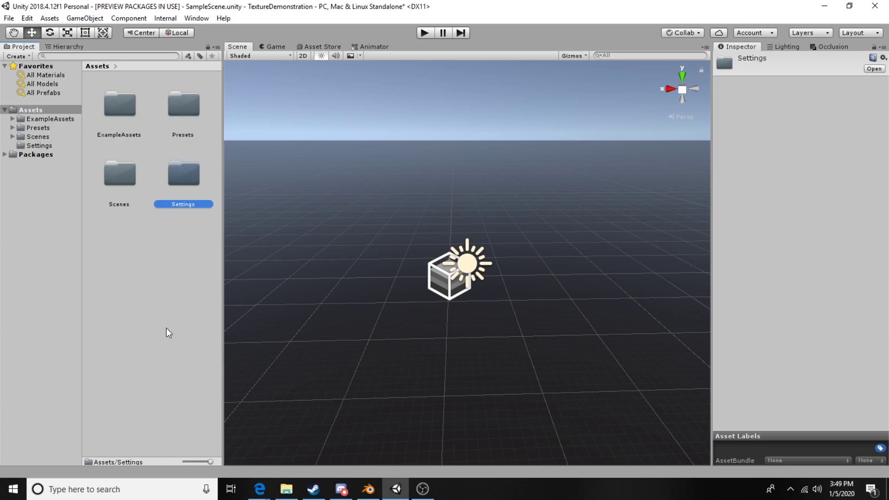
{"action": "left_click", "coordinate": [155, 252]}
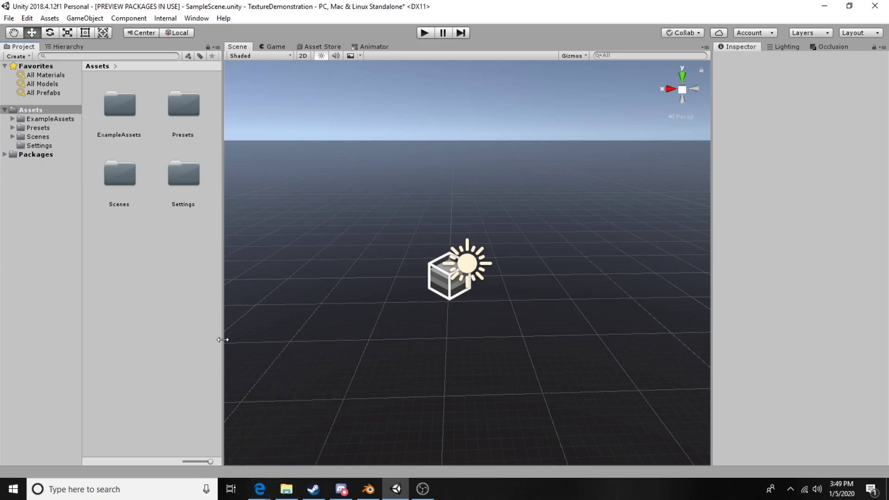
- Import EditorFolder.unitypackage from the Desktop into the project's Assets
{"action": "left_click_drag", "start_coordinate": [222, 340], "coordinate": [230, 342]}
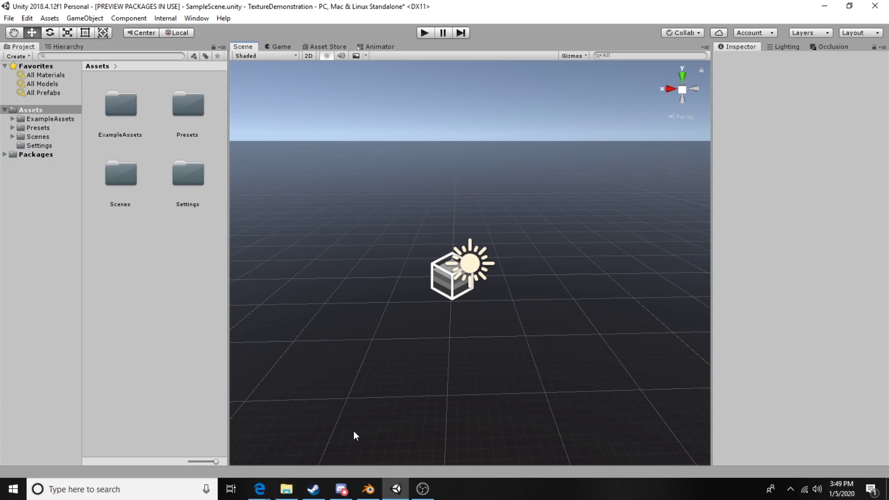
{"action": "left_click", "coordinate": [287, 489]}
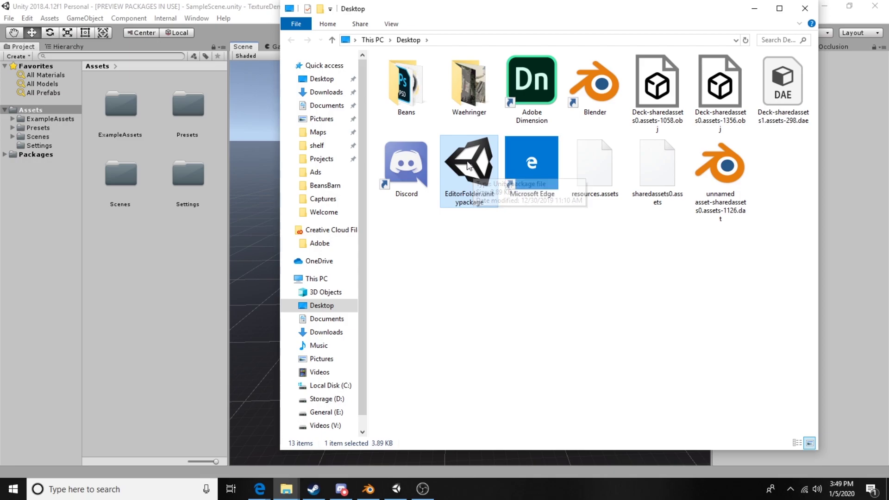
{"action": "left_click_drag", "start_coordinate": [469, 166], "coordinate": [44, 117]}
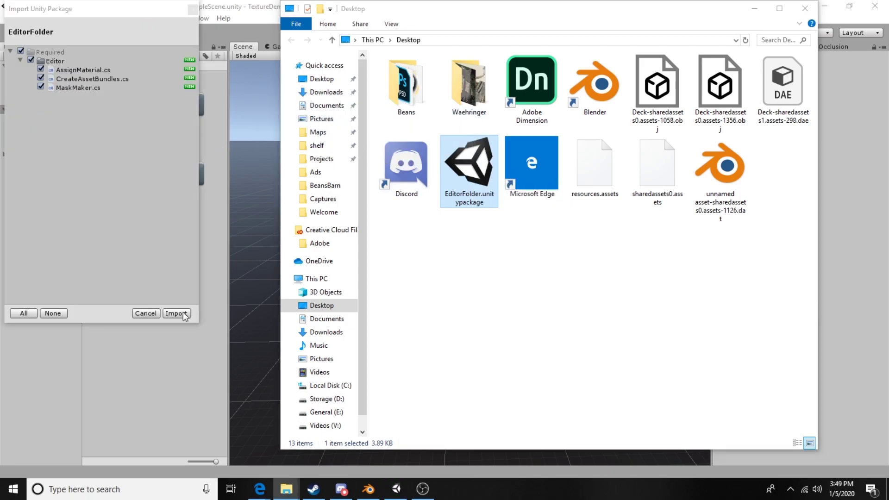
{"action": "left_click", "coordinate": [183, 313]}
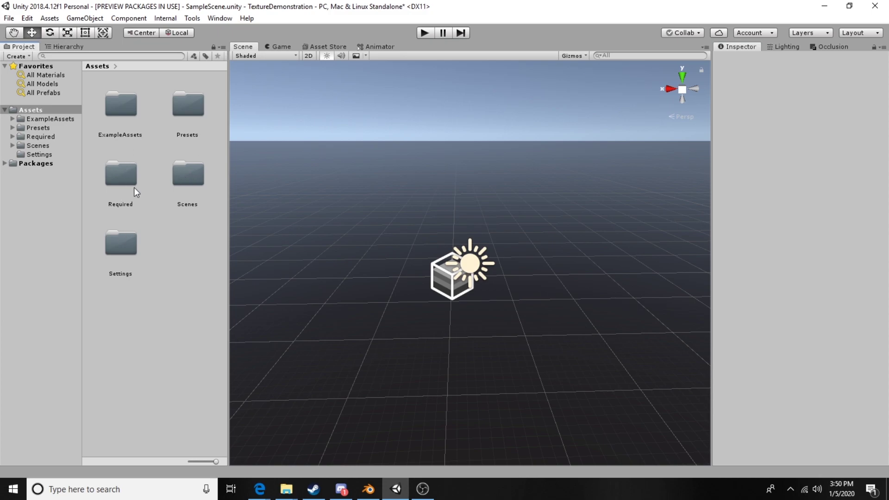
- Inspect the AssignMaterial, CreateAssetBundles and MaskMaker scripts in Required > Editor
{"action": "double_click", "coordinate": [119, 174]}
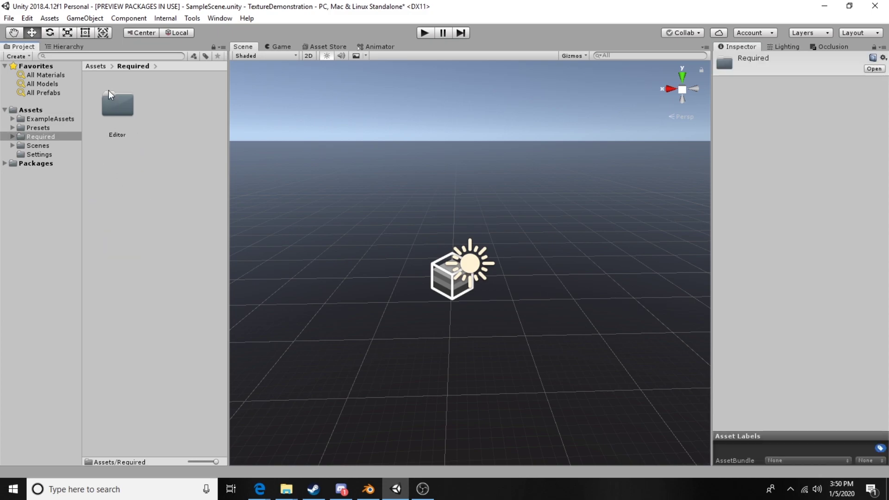
{"action": "double_click", "coordinate": [116, 109]}
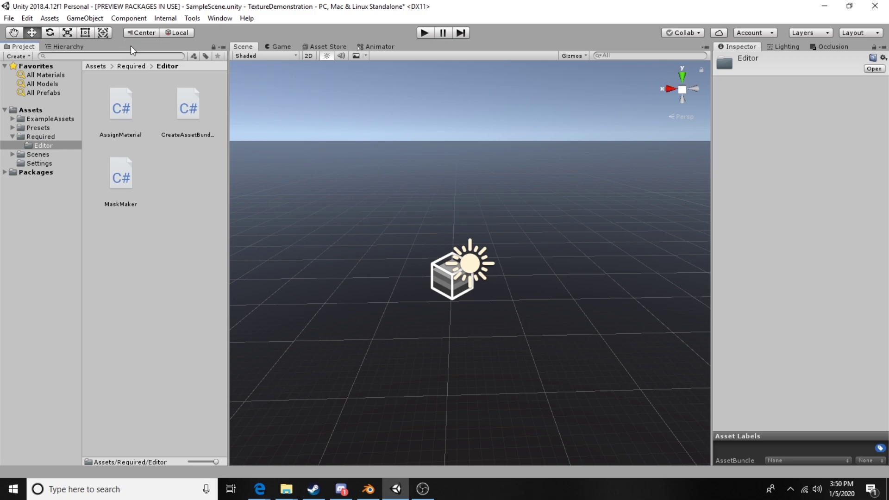
{"action": "left_click", "coordinate": [142, 66]}
{"action": "double_click", "coordinate": [118, 103]}
{"action": "left_click", "coordinate": [111, 239]}
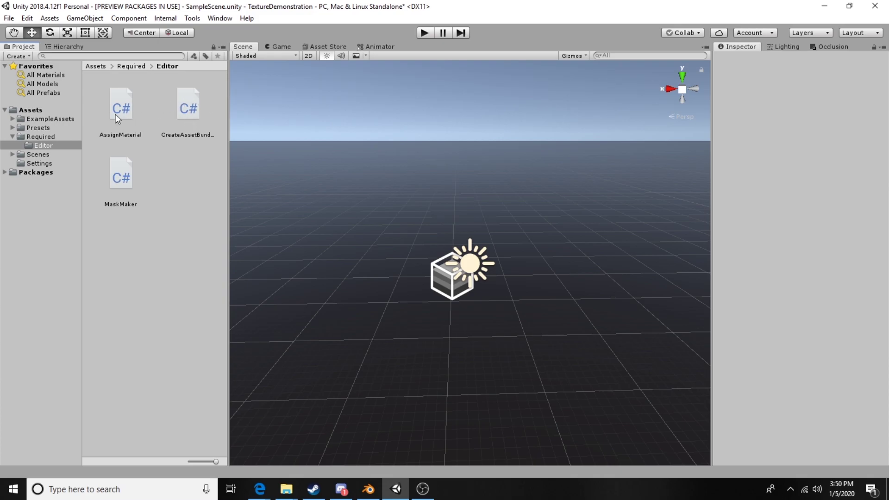
{"action": "left_click", "coordinate": [130, 109]}
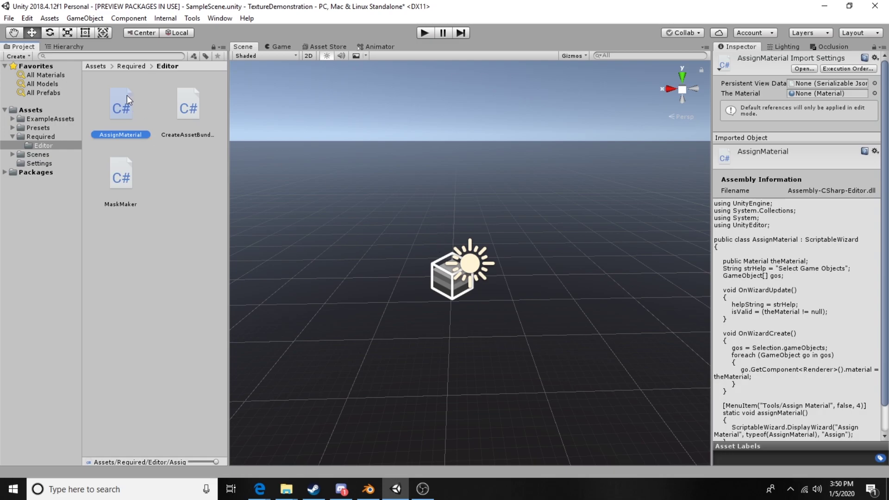
{"action": "left_click", "coordinate": [193, 111]}
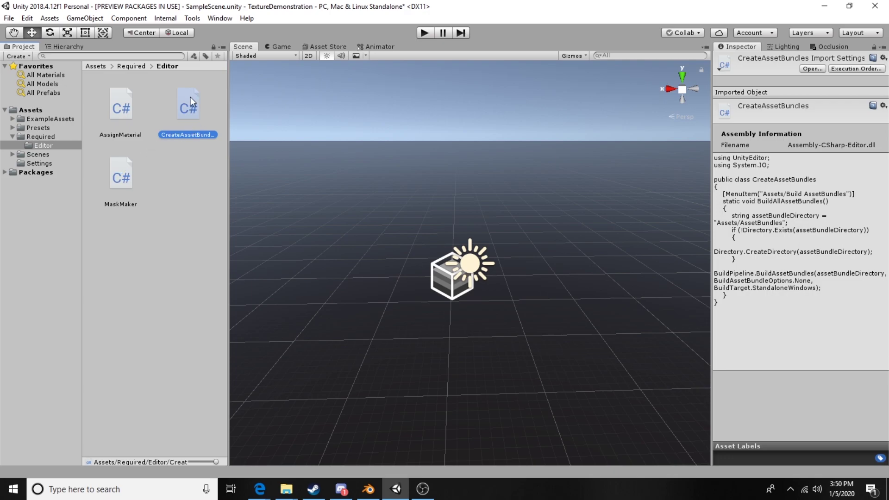
{"action": "left_click", "coordinate": [121, 177]}
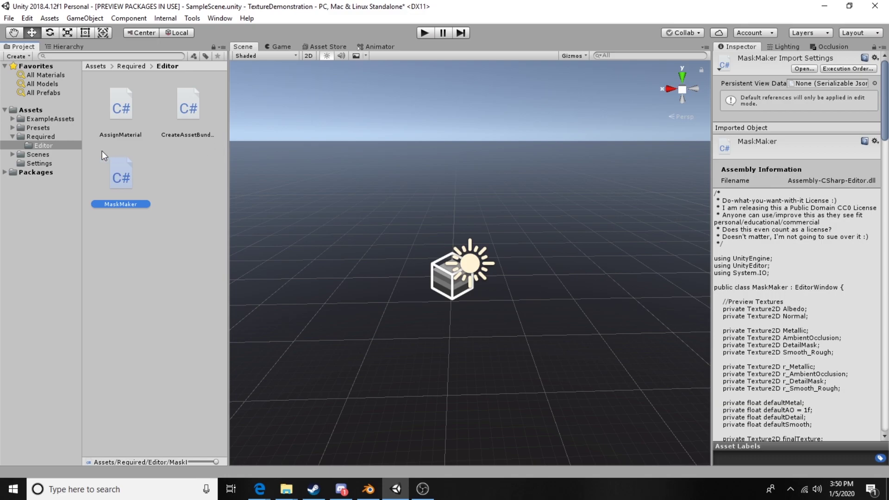
- Collapse Required and return to the top-level Assets folder listing
{"action": "left_click", "coordinate": [12, 136]}
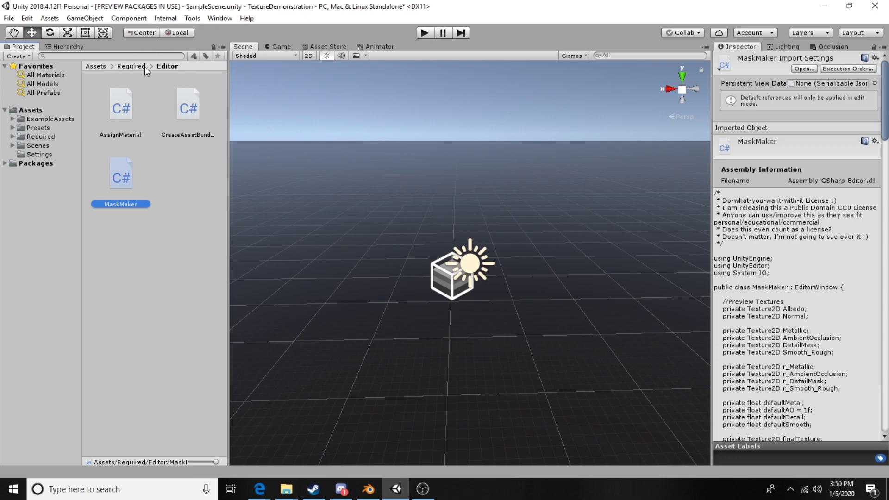
{"action": "left_click", "coordinate": [144, 66]}
{"action": "left_click", "coordinate": [32, 110]}
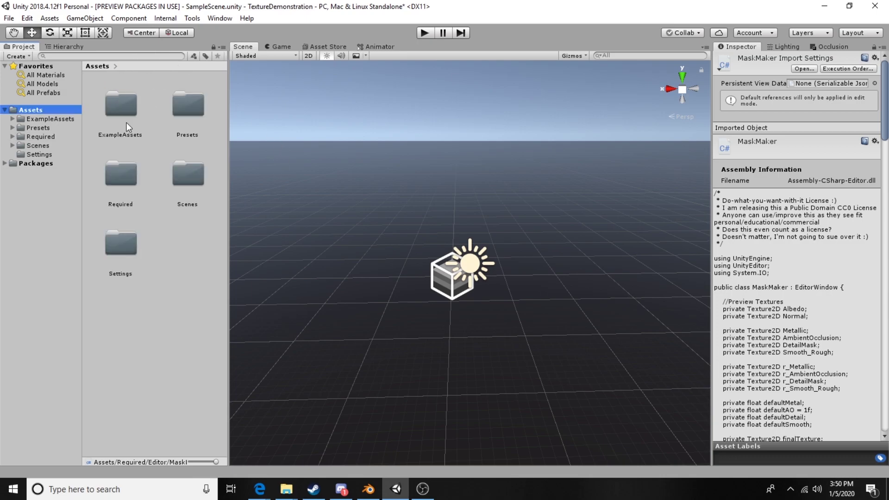
- Create a folder named 'Models' in Assets and open it
{"action": "left_click", "coordinate": [179, 250]}
{"action": "right_click", "coordinate": [178, 249]}
{"action": "left_click", "coordinate": [365, 191]}
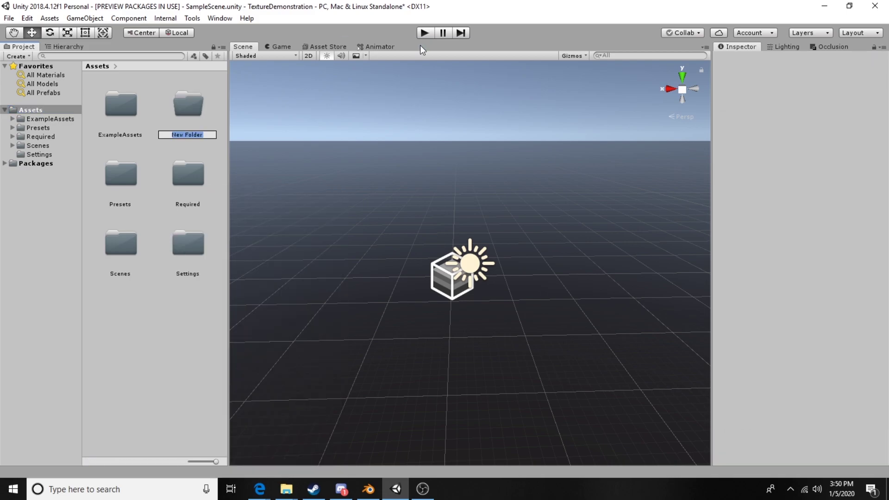
{"action": "type", "text": "Models"}
{"action": "key", "text": "Return"}
{"action": "double_click", "coordinate": [196, 96]}
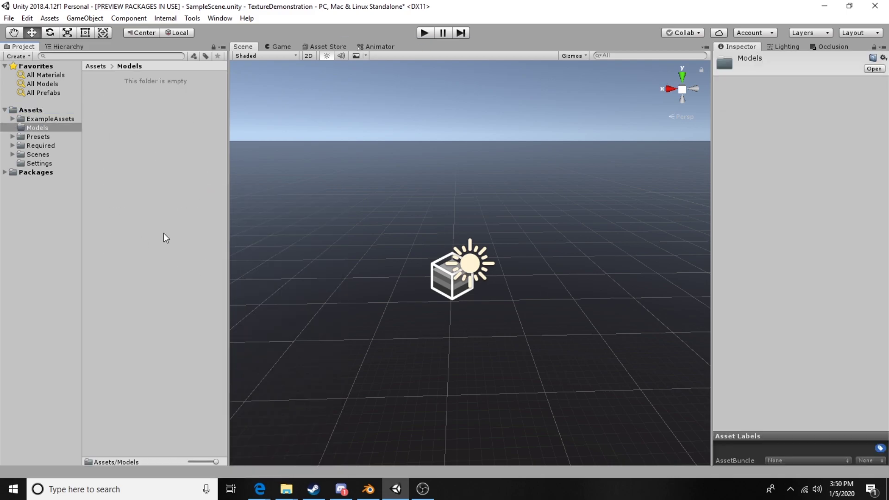
- Import YoutubeDemonstration.blend from the Blender Projects folder into Models
{"action": "mouse_move", "coordinate": [286, 489]}
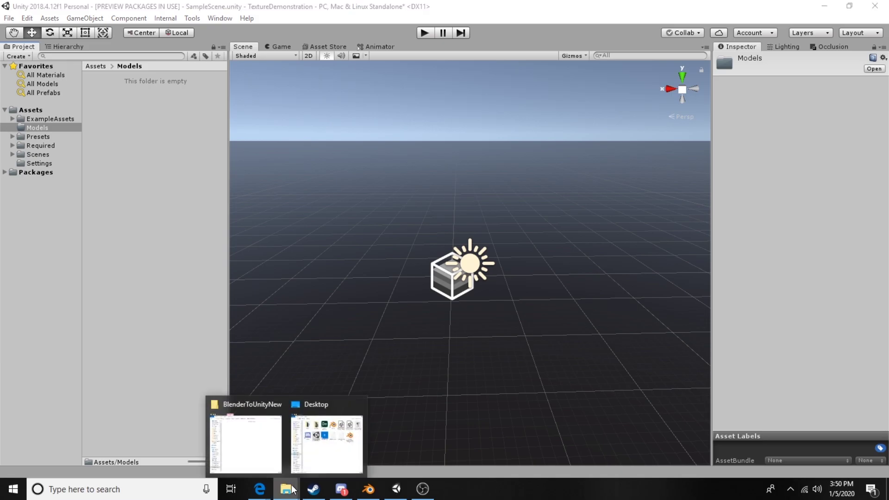
{"action": "left_click", "coordinate": [327, 437]}
{"action": "left_click", "coordinate": [322, 158]}
{"action": "left_click", "coordinate": [434, 397]}
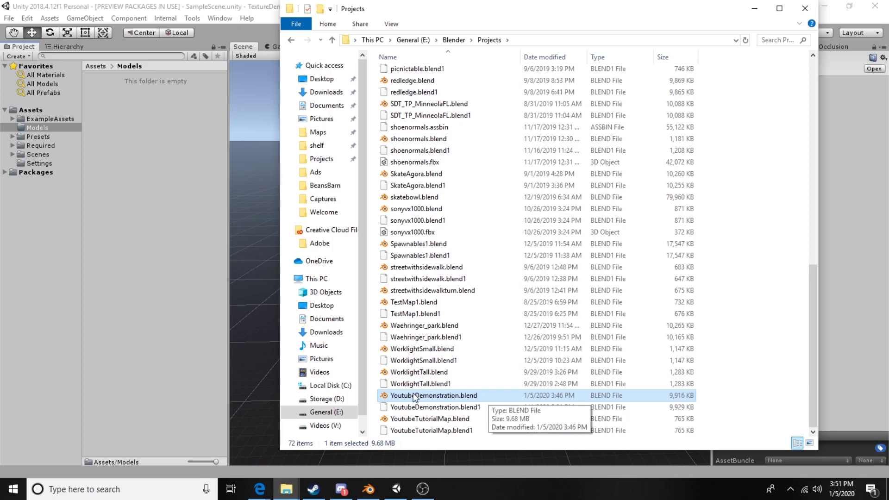
{"action": "left_click_drag", "start_coordinate": [413, 399], "coordinate": [127, 147]}
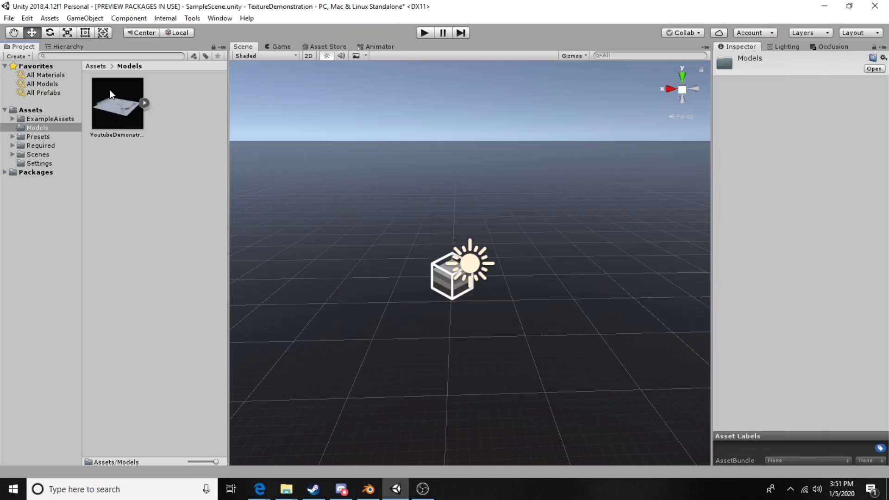
{"action": "left_click", "coordinate": [111, 94]}
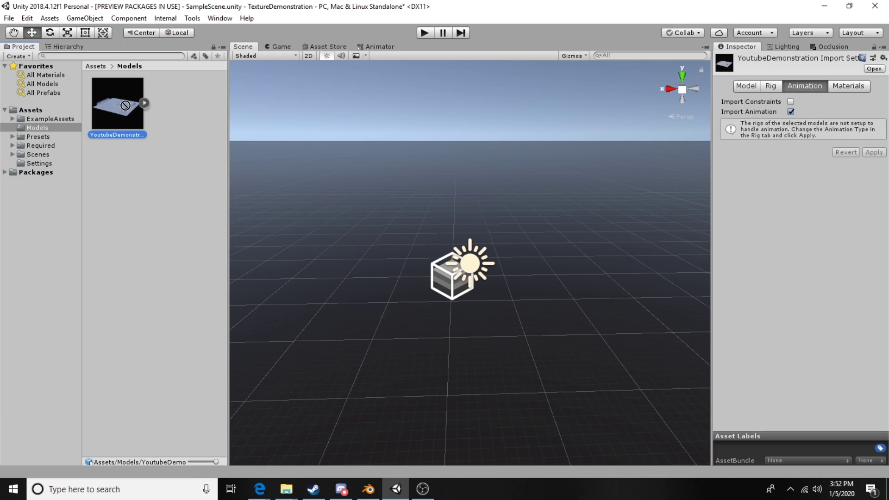
- Place the YoutubeDemonstration skate park in the scene at position 0, 0, 0
{"action": "left_click_drag", "start_coordinate": [126, 106], "coordinate": [453, 290]}
{"action": "double_click", "coordinate": [798, 102]}
{"action": "type", "text": "0"}
{"action": "key", "text": "Tab"}
{"action": "type", "text": "0"}
{"action": "key", "text": "Tab"}
{"action": "type", "text": "0"}
{"action": "left_click_drag", "start_coordinate": [421, 227], "coordinate": [481, 296], "text": "alt"}
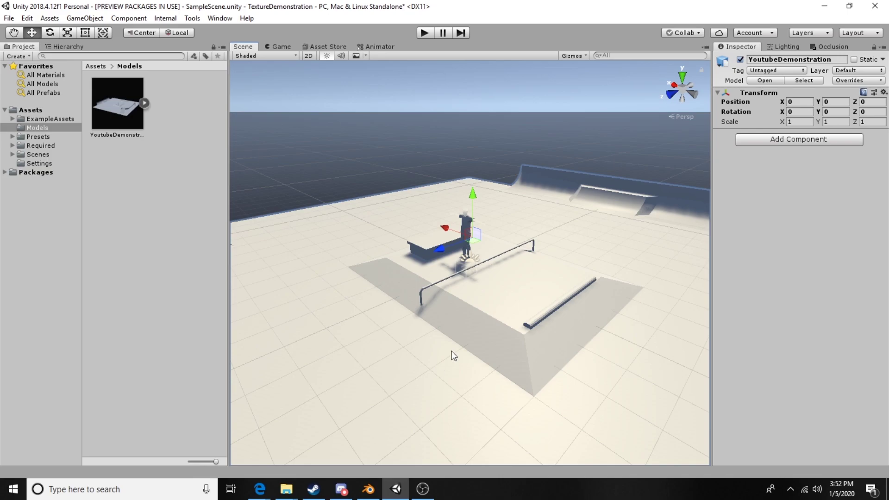
- Switch to Blender and orbit around the skate park model
{"action": "left_click", "coordinate": [368, 489]}
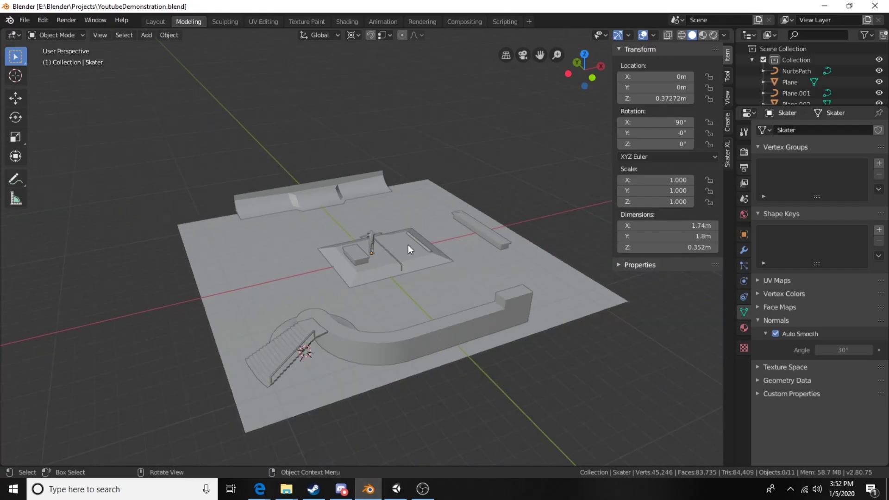
{"action": "scroll", "coordinate": [408, 245], "scroll_direction": "up", "scroll_amount": 3}
{"action": "middle_click_drag", "start_coordinate": [464, 254], "coordinate": [351, 246]}
- Move the Skater along the X axis to X 2.5175 m
{"action": "left_click", "coordinate": [362, 232]}
{"action": "key", "text": "g"}
{"action": "key", "text": "x"}
{"action": "key", "text": "y"}
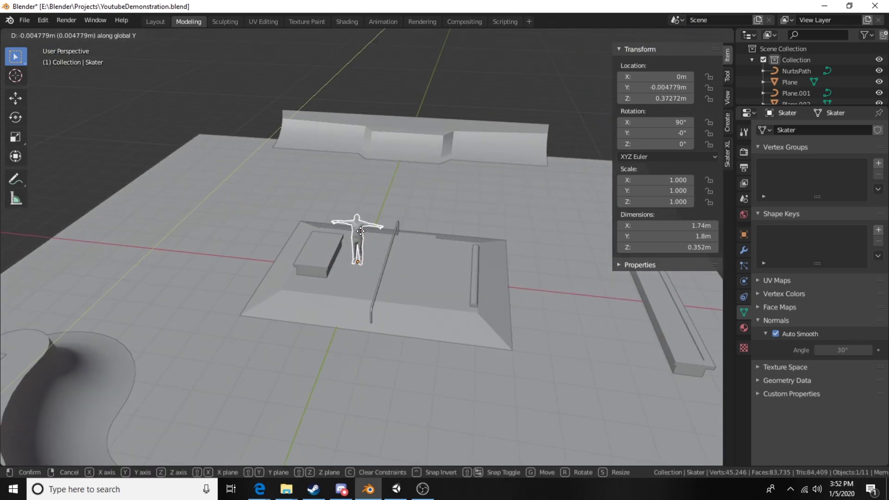
{"action": "key", "text": "x"}
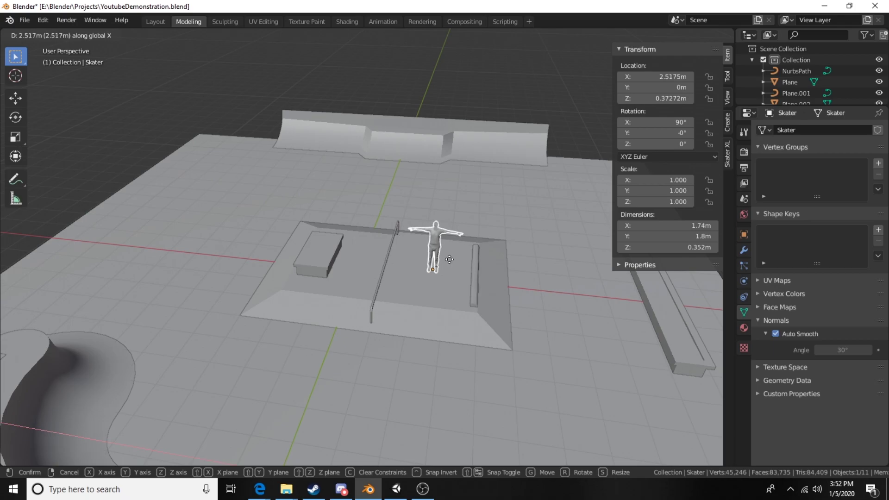
{"action": "left_click", "coordinate": [449, 259]}
{"action": "middle_click_drag", "start_coordinate": [347, 357], "coordinate": [406, 309]}
- Save the Blender file, check the Skater in Unity, then deselect it in Blender
{"action": "key", "text": "ctrl+s"}
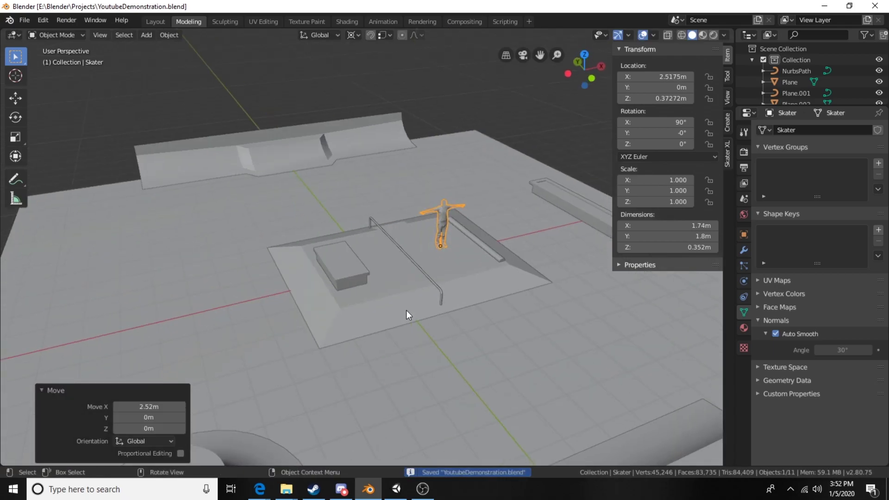
{"action": "left_click", "coordinate": [396, 489]}
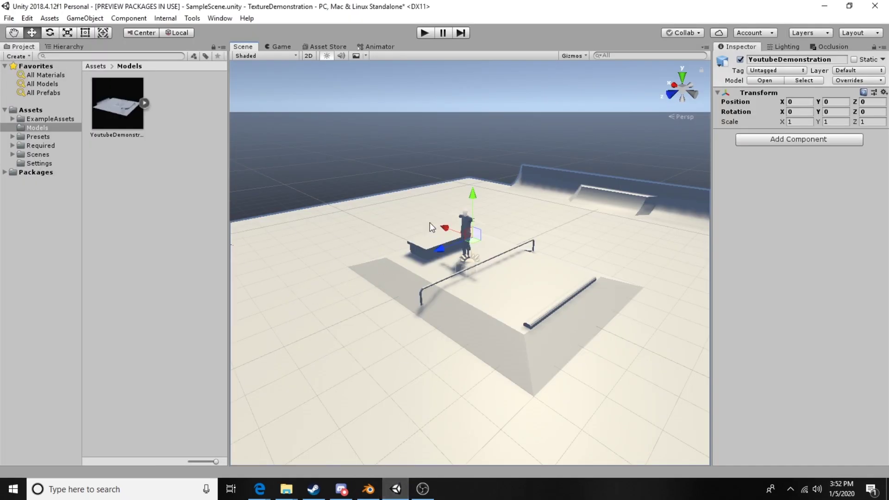
{"action": "left_click_drag", "start_coordinate": [436, 213], "coordinate": [413, 185], "text": "alt"}
{"action": "left_click", "coordinate": [368, 489]}
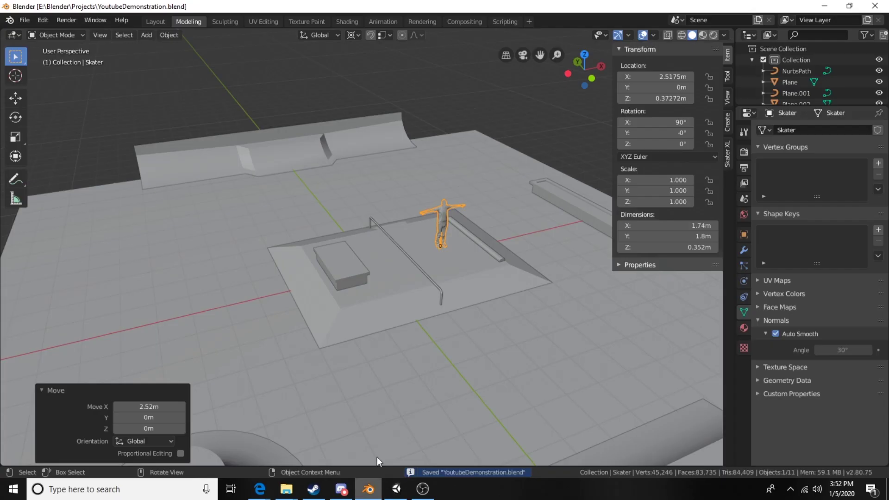
{"action": "key", "text": "alt+a"}
- In Save As, browse to E:\General\Unity\Projects\TextureDemonstration\Assets\Models
{"action": "left_click", "coordinate": [24, 21]}
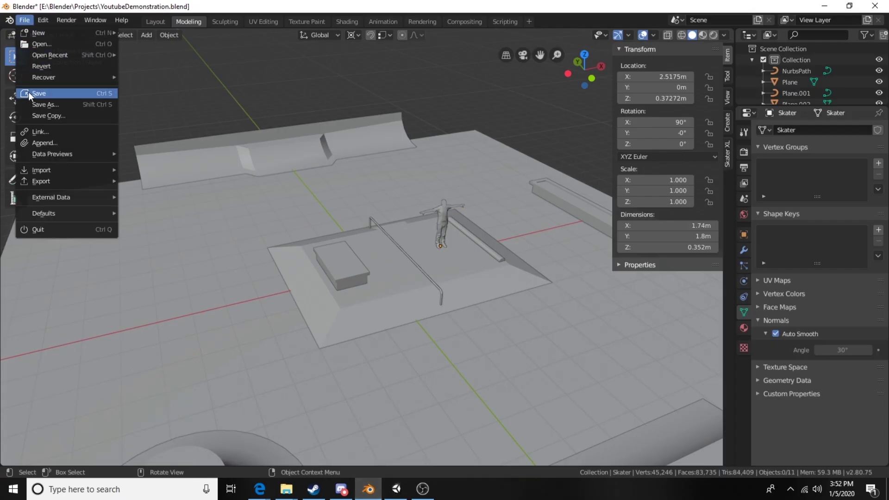
{"action": "left_click", "coordinate": [32, 105]}
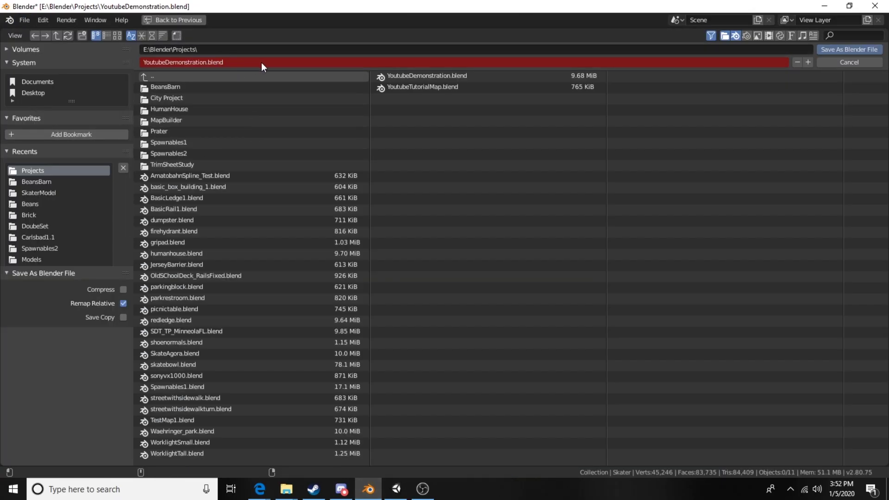
{"action": "left_click", "coordinate": [16, 50]}
{"action": "left_click", "coordinate": [26, 90]}
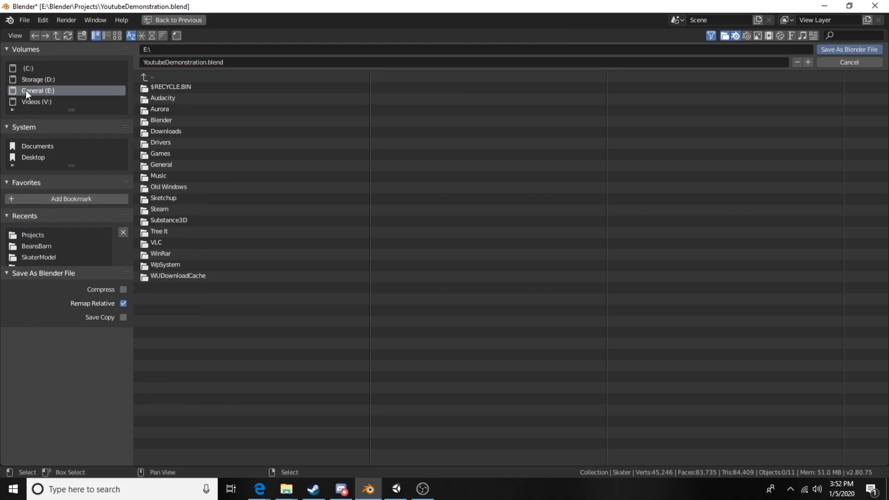
{"action": "double_click", "coordinate": [166, 166]}
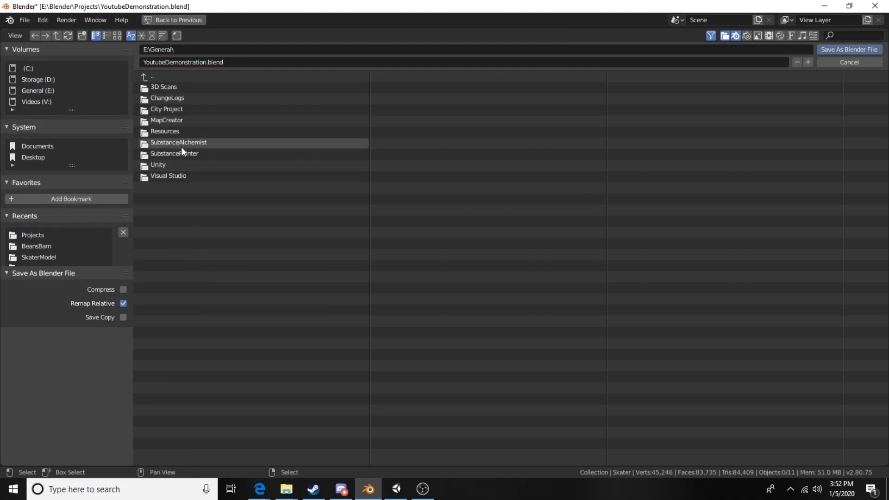
{"action": "double_click", "coordinate": [171, 162]}
{"action": "double_click", "coordinate": [187, 122]}
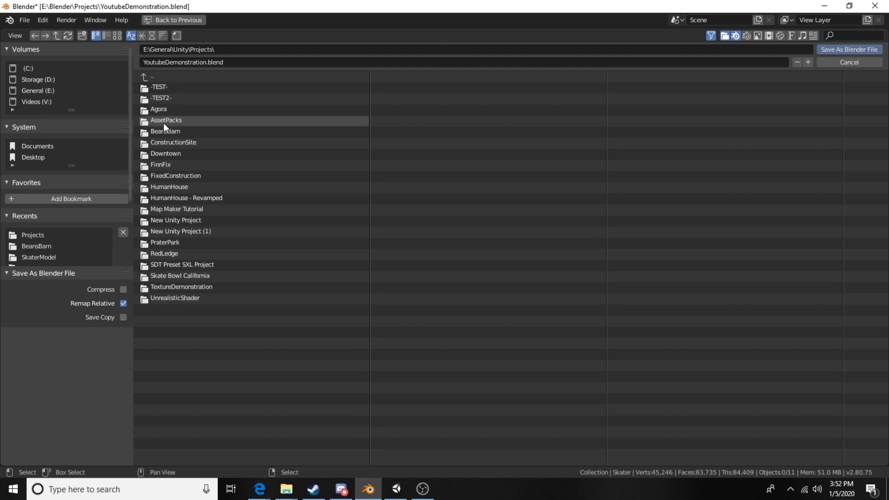
{"action": "double_click", "coordinate": [182, 288]}
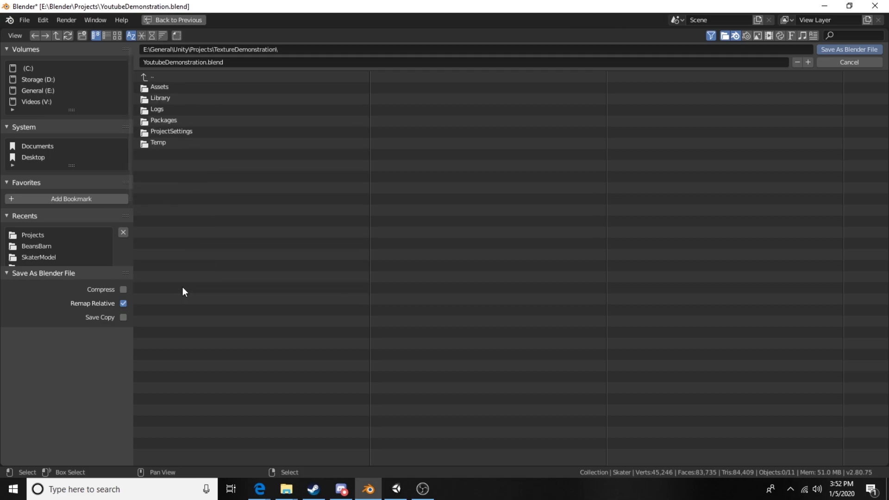
{"action": "double_click", "coordinate": [178, 88]}
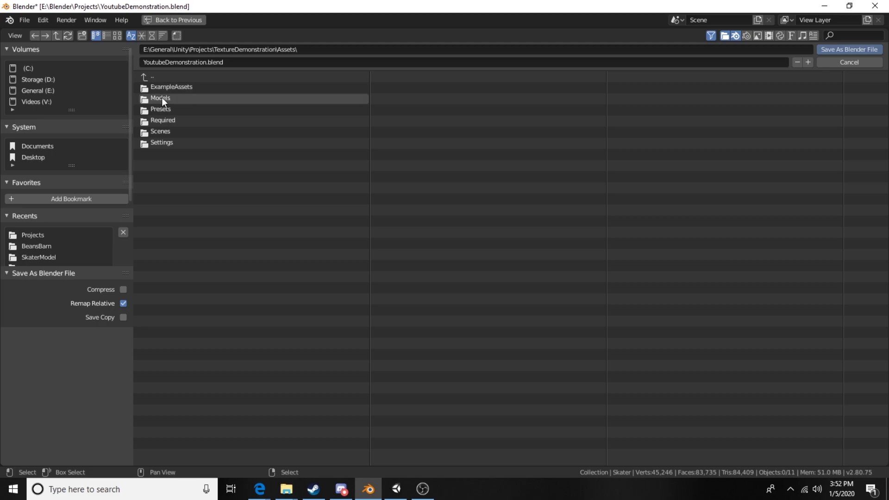
{"action": "double_click", "coordinate": [160, 98]}
- Confirm Unity's Assets path, then save as YoutubeDemonstration.blend into Models and return to Unity
{"action": "left_click", "coordinate": [407, 492]}
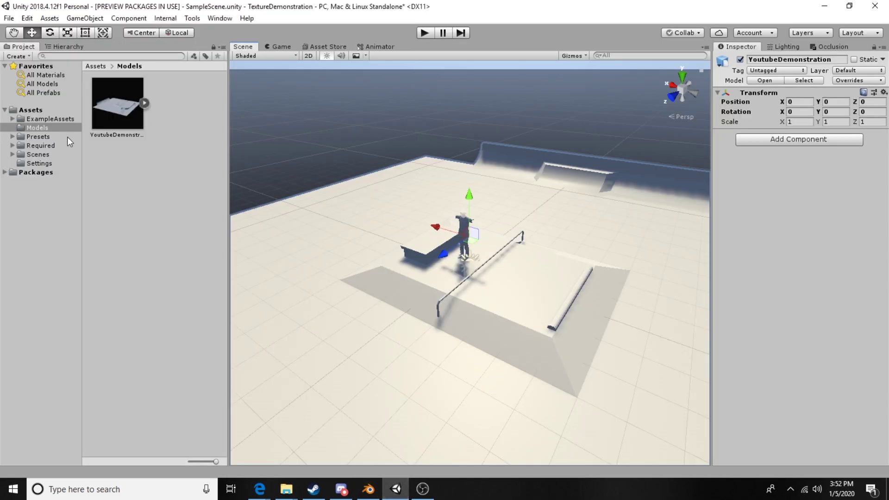
{"action": "left_click", "coordinate": [33, 111]}
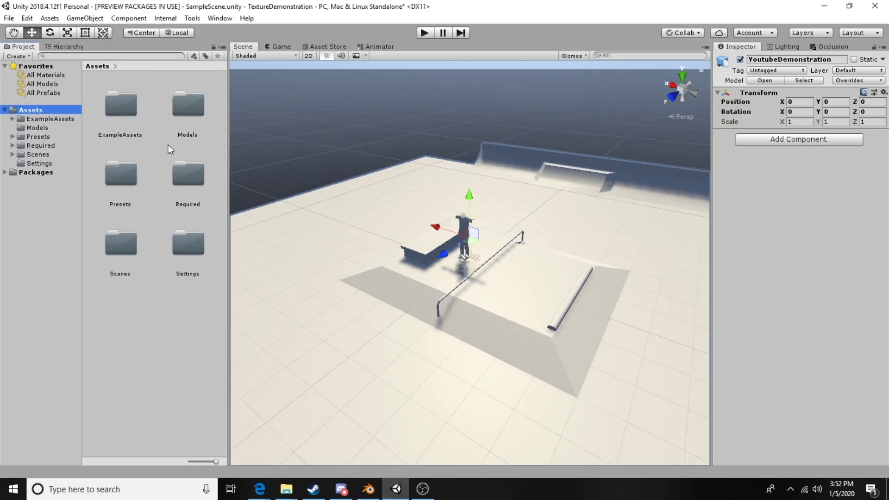
{"action": "right_click", "coordinate": [34, 110]}
{"action": "left_click", "coordinate": [71, 126]}
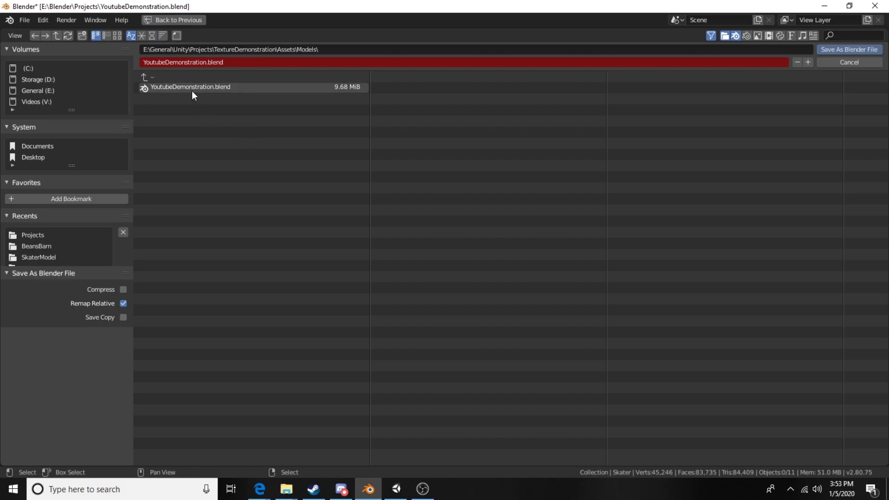
{"action": "left_click", "coordinate": [193, 91]}
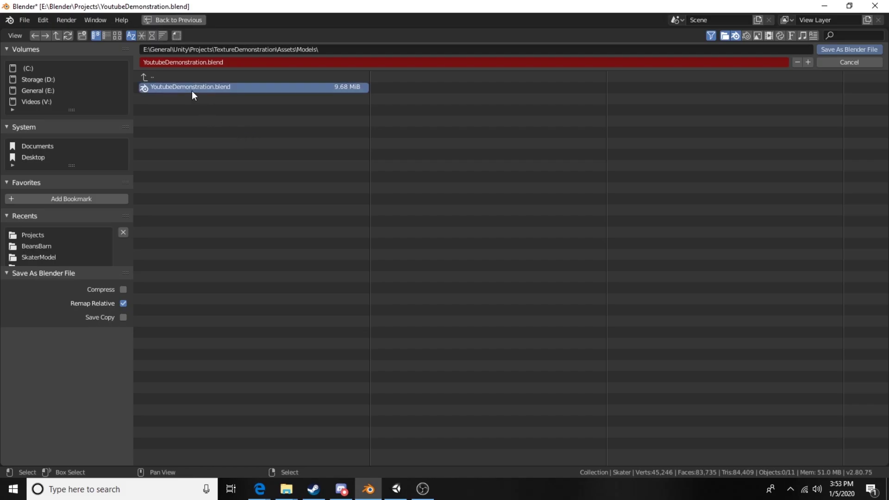
{"action": "left_click", "coordinate": [834, 50]}
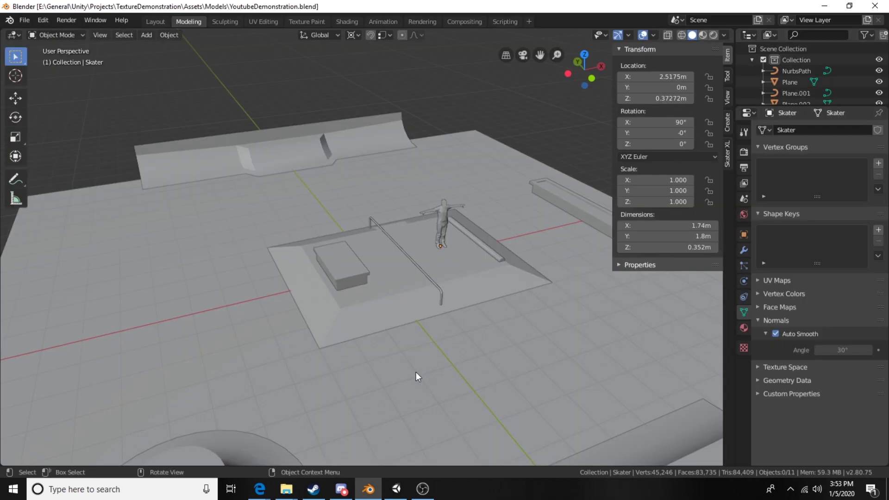
{"action": "left_click", "coordinate": [407, 485]}
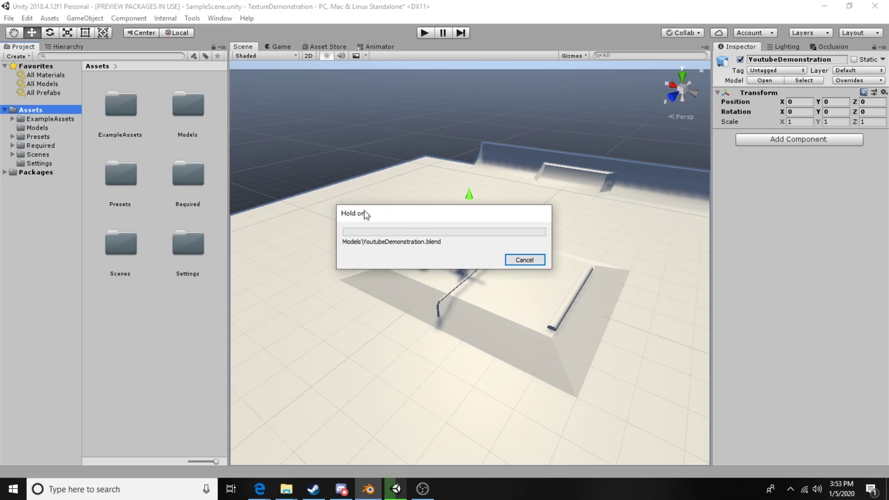
- Tick Generate Colliders in the YoutubeDemonstration model's Model import tab
{"action": "left_click_drag", "start_coordinate": [428, 278], "coordinate": [324, 259], "text": "alt"}
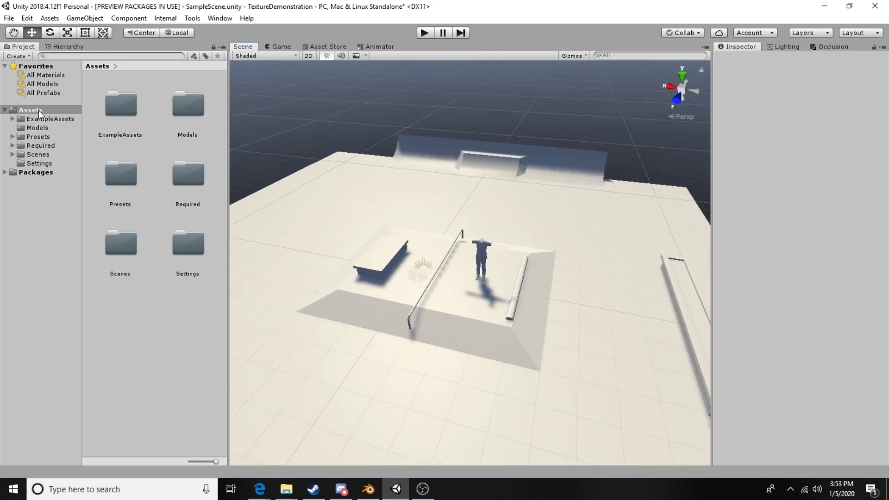
{"action": "double_click", "coordinate": [189, 121]}
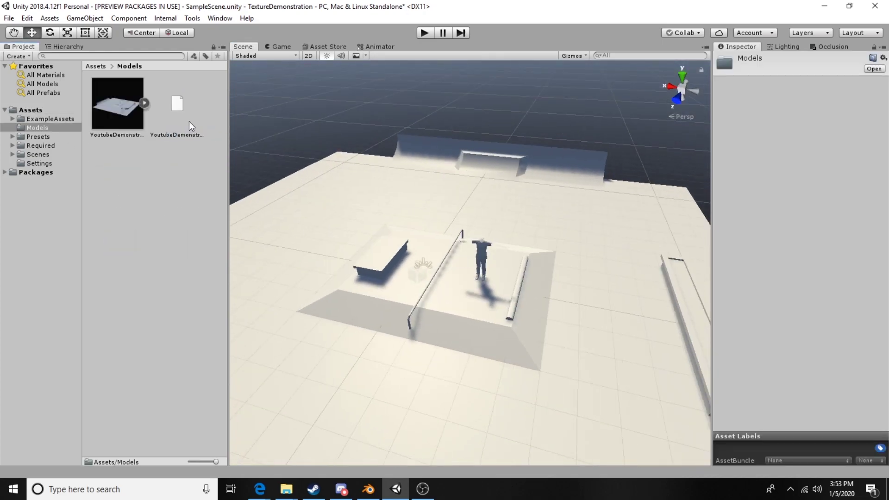
{"action": "left_click", "coordinate": [107, 105]}
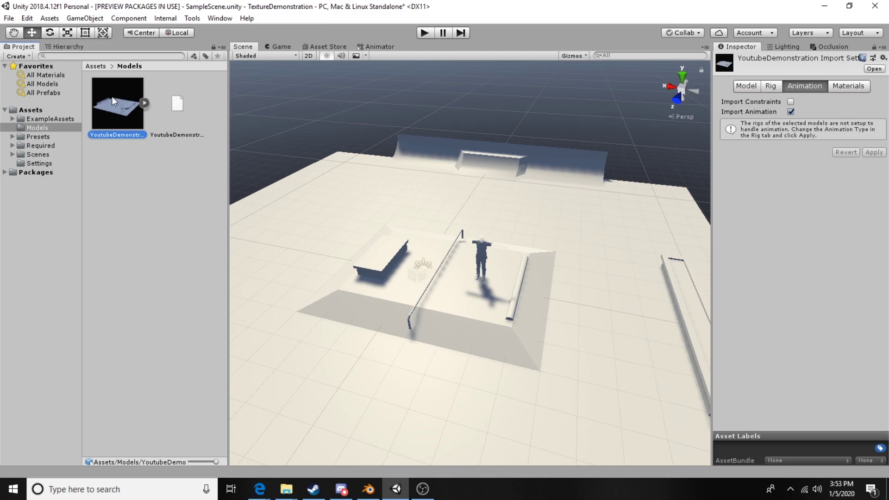
{"action": "left_click", "coordinate": [144, 103]}
{"action": "left_click", "coordinate": [145, 104]}
{"action": "left_click", "coordinate": [757, 86]}
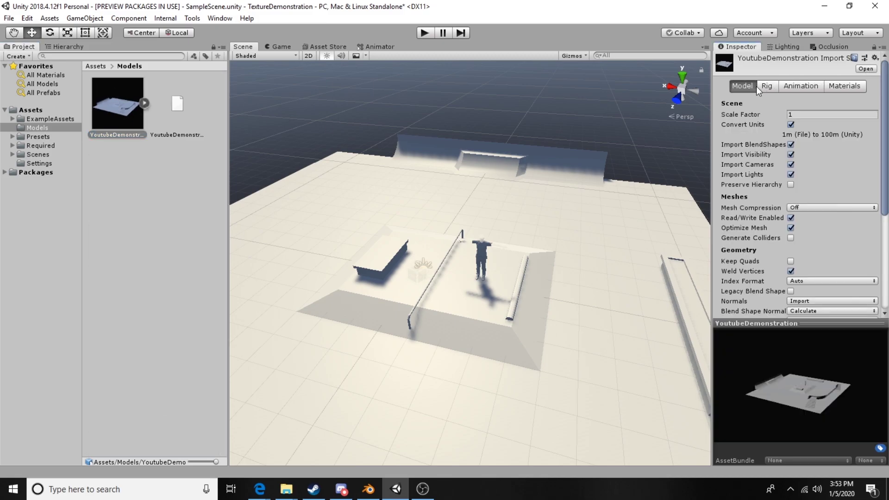
{"action": "left_click", "coordinate": [790, 238]}
{"action": "scroll", "coordinate": [792, 222], "scroll_direction": "down", "scroll_amount": 4}
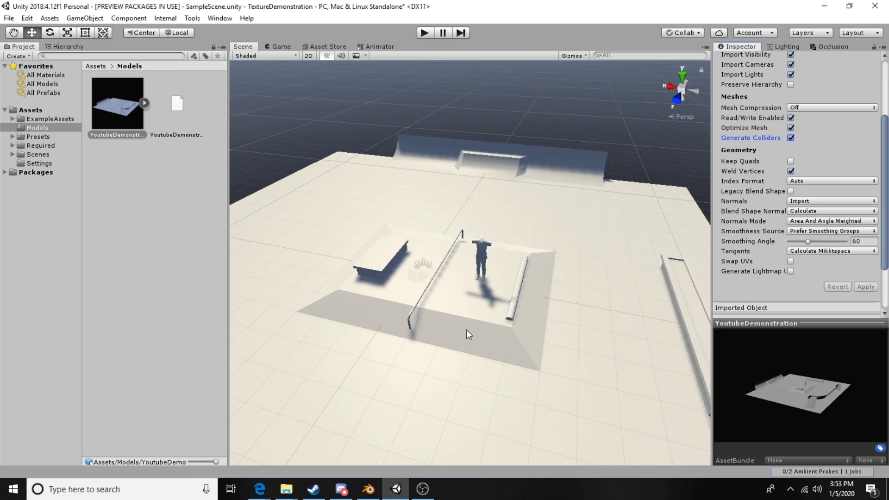
- Inspect the skate park pieces in the Scene view, checking the rail's collider
{"action": "left_click", "coordinate": [468, 172]}
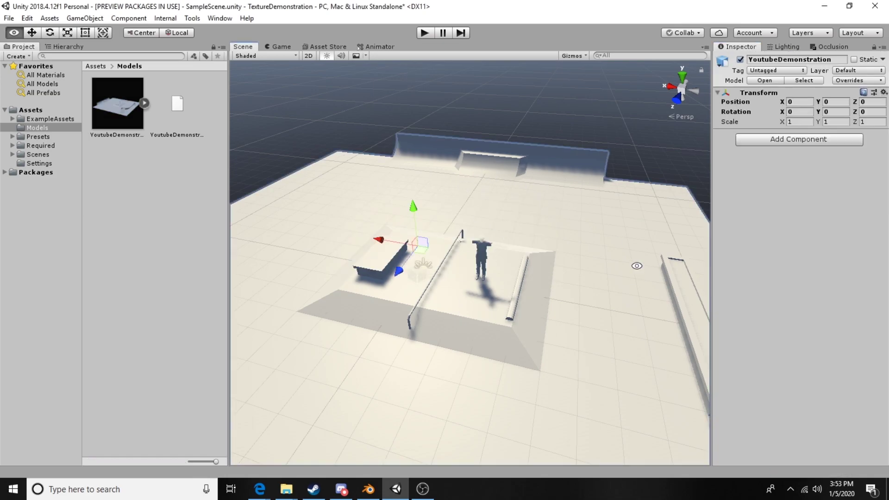
{"action": "left_click_drag", "start_coordinate": [469, 172], "coordinate": [540, 254], "text": "alt"}
{"action": "left_click", "coordinate": [522, 257]}
{"action": "middle_click_drag", "start_coordinate": [522, 258], "coordinate": [391, 288]}
{"action": "left_click_drag", "start_coordinate": [391, 288], "coordinate": [487, 282], "text": "alt"}
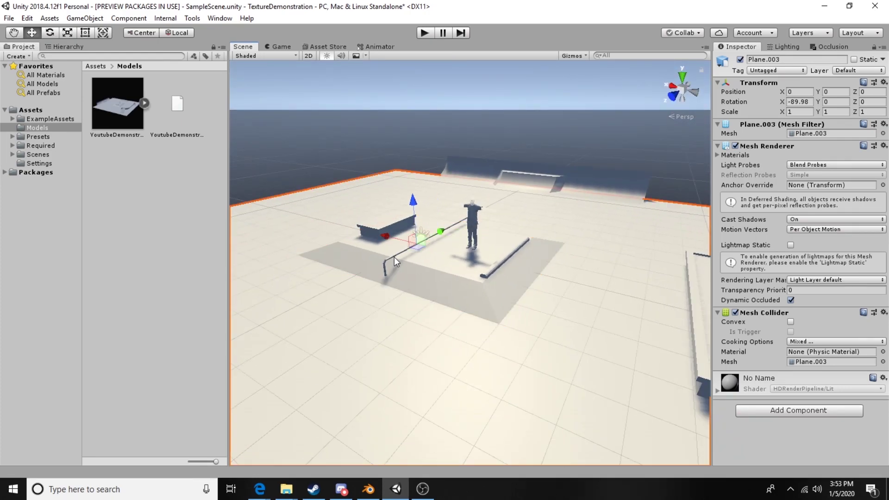
{"action": "left_click", "coordinate": [394, 257]}
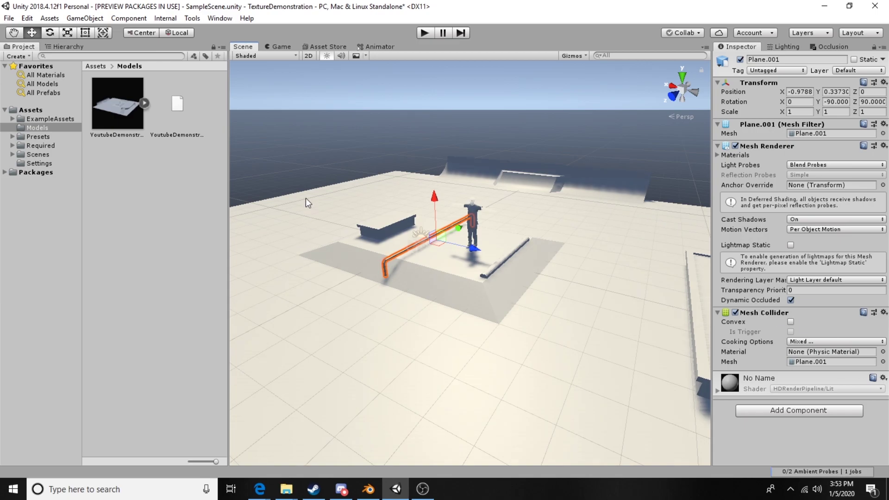
{"action": "left_click_drag", "start_coordinate": [551, 271], "coordinate": [394, 278], "text": "alt"}
{"action": "left_click", "coordinate": [386, 279]}
- Add a Mesh Collider component to the small Plane box
{"action": "left_click", "coordinate": [400, 254]}
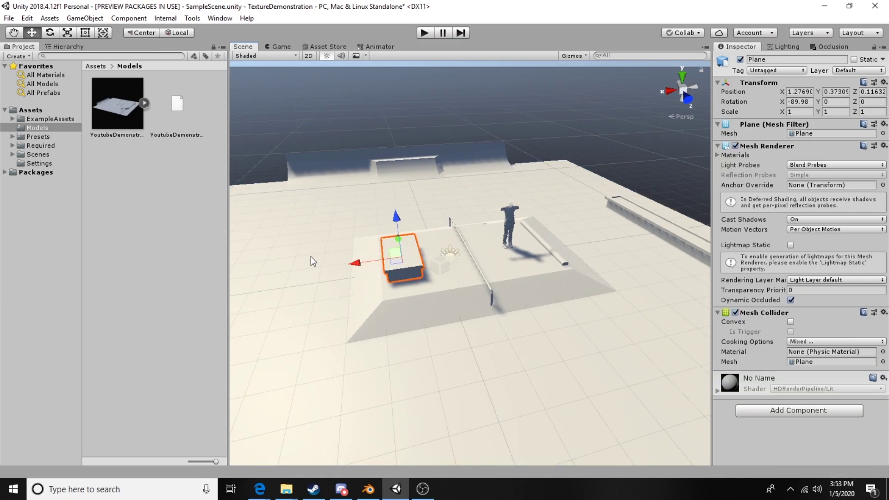
{"action": "left_click_drag", "start_coordinate": [311, 257], "coordinate": [333, 264], "text": "alt"}
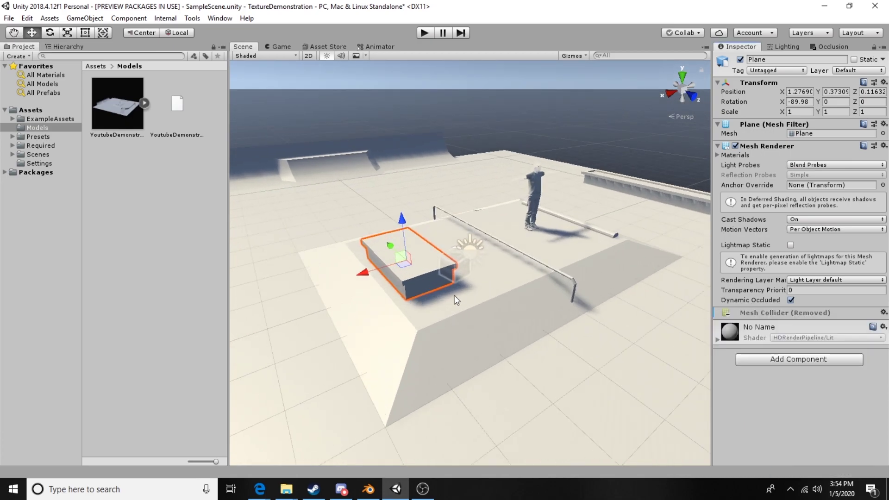
{"action": "key", "text": "f"}
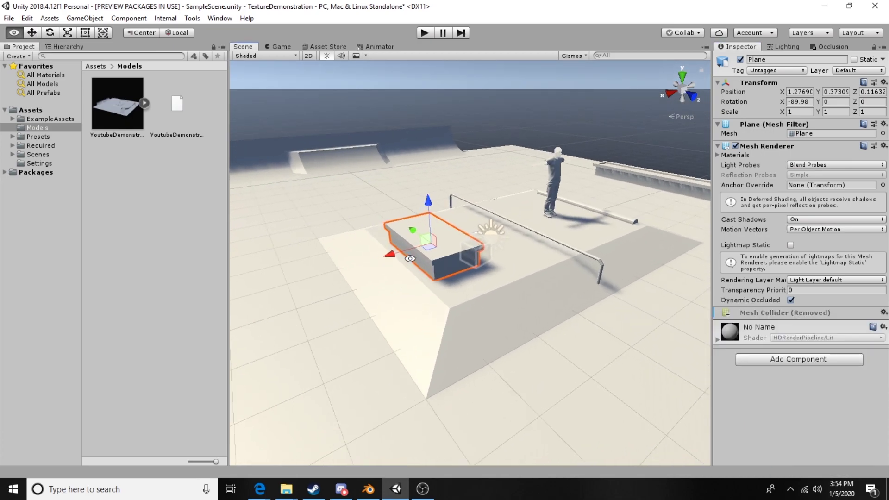
{"action": "left_click", "coordinate": [800, 365]}
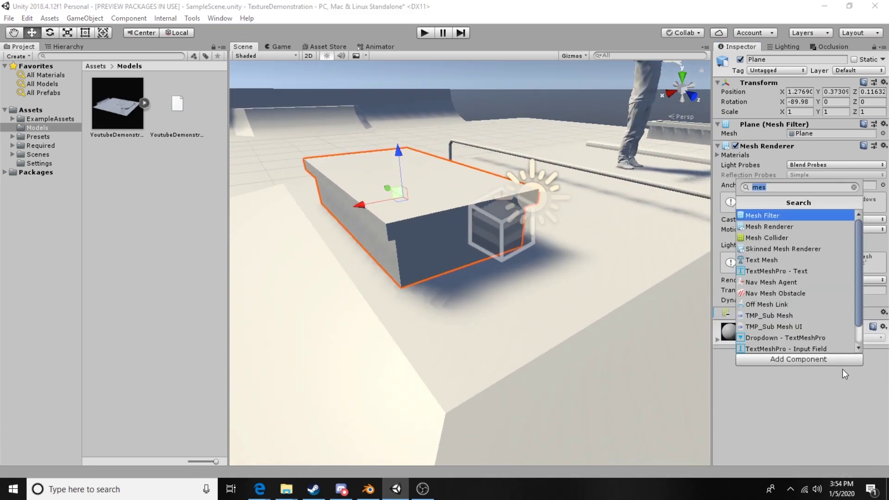
{"action": "left_click", "coordinate": [795, 236]}
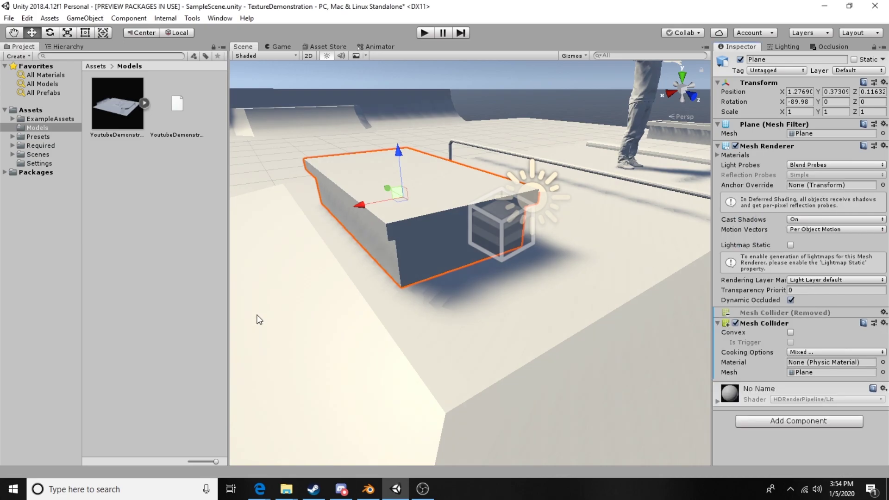
- Orbit and zoom around the Plane box to inspect its new collider
{"action": "left_click_drag", "start_coordinate": [527, 218], "coordinate": [550, 205], "text": "alt"}
{"action": "scroll", "coordinate": [485, 189], "scroll_direction": "down", "scroll_amount": 5}
{"action": "key", "text": "f"}
{"action": "scroll", "coordinate": [558, 243], "scroll_direction": "down", "scroll_amount": 5}
{"action": "left_click_drag", "start_coordinate": [558, 243], "coordinate": [489, 255], "text": "alt"}
{"action": "scroll", "coordinate": [523, 245], "scroll_direction": "up", "scroll_amount": 10}
{"action": "scroll", "coordinate": [534, 251], "scroll_direction": "down", "scroll_amount": 8}
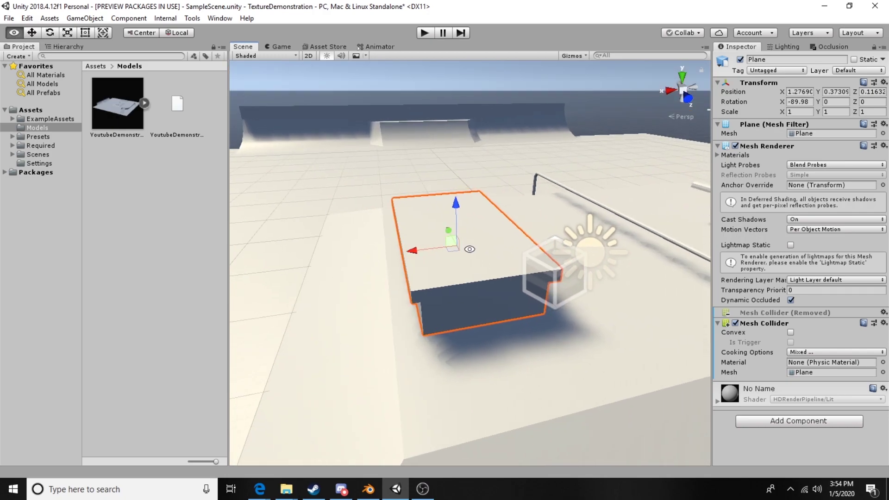
{"action": "scroll", "coordinate": [504, 245], "scroll_direction": "down", "scroll_amount": 3}
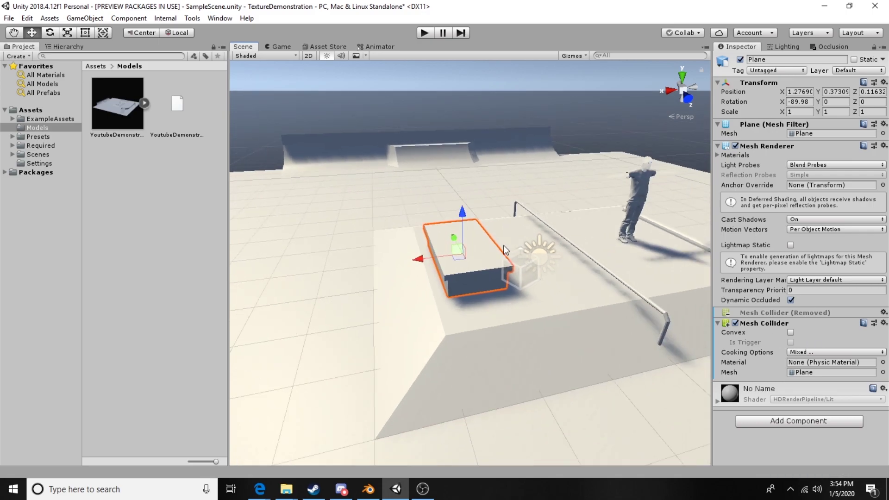
{"action": "left_click_drag", "start_coordinate": [505, 245], "coordinate": [308, 267], "text": "alt"}
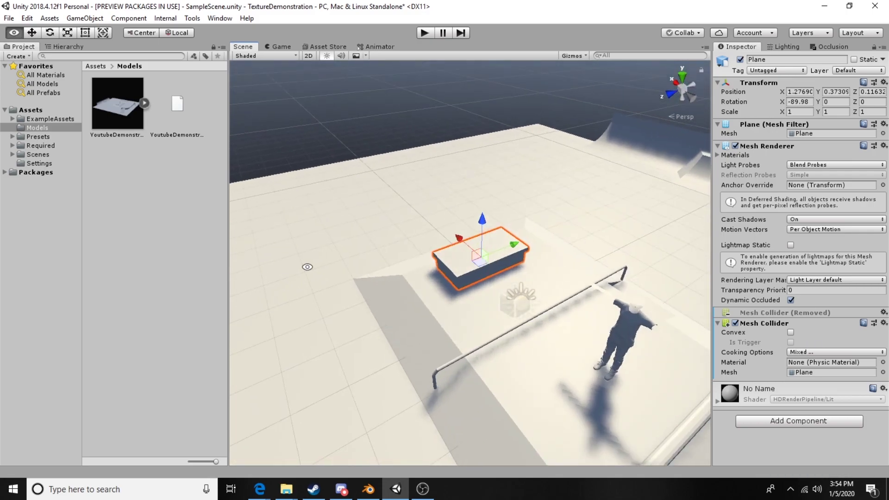
- Frame the rail Plane.001 to check its collider, then view the whole park
{"action": "left_click", "coordinate": [391, 152]}
{"action": "left_click", "coordinate": [504, 335]}
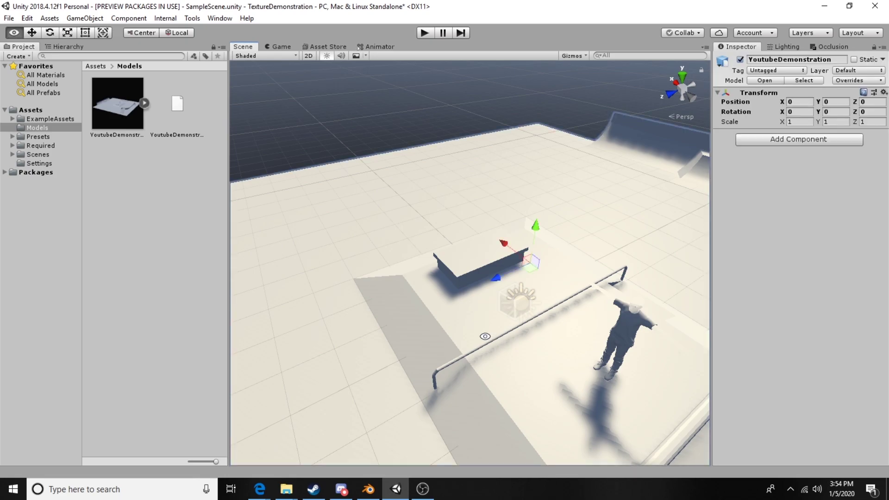
{"action": "left_click", "coordinate": [480, 348]}
{"action": "key", "text": "f"}
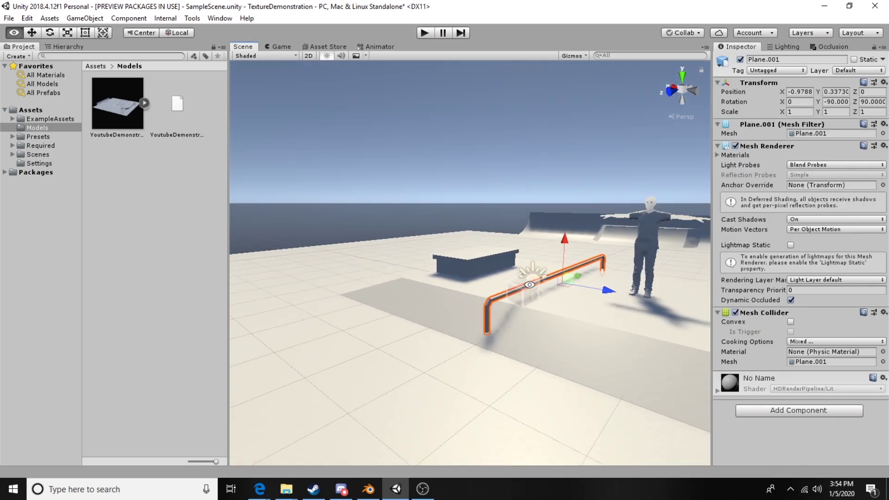
{"action": "left_click_drag", "start_coordinate": [528, 283], "coordinate": [443, 205], "text": "alt"}
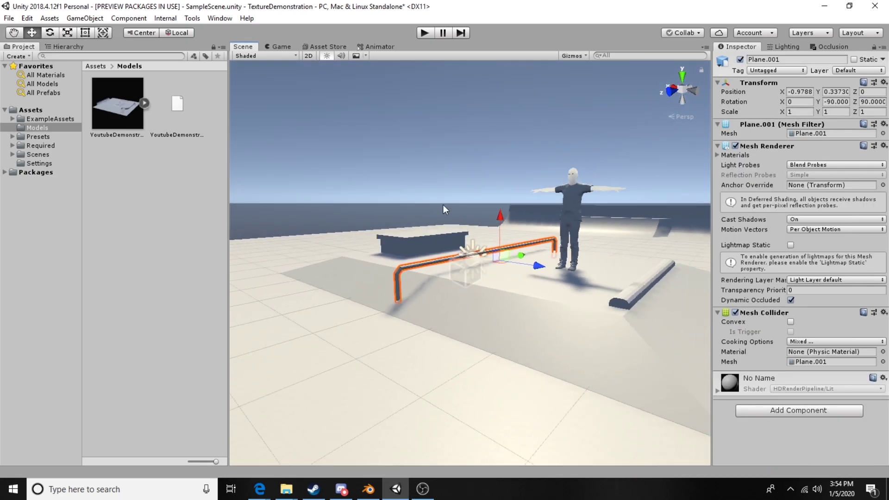
{"action": "left_click", "coordinate": [418, 192]}
{"action": "scroll", "coordinate": [546, 219], "scroll_direction": "down", "scroll_amount": 3}
{"action": "left_click_drag", "start_coordinate": [546, 219], "coordinate": [559, 275], "text": "alt"}
{"action": "scroll", "coordinate": [559, 274], "scroll_direction": "down", "scroll_amount": 3}
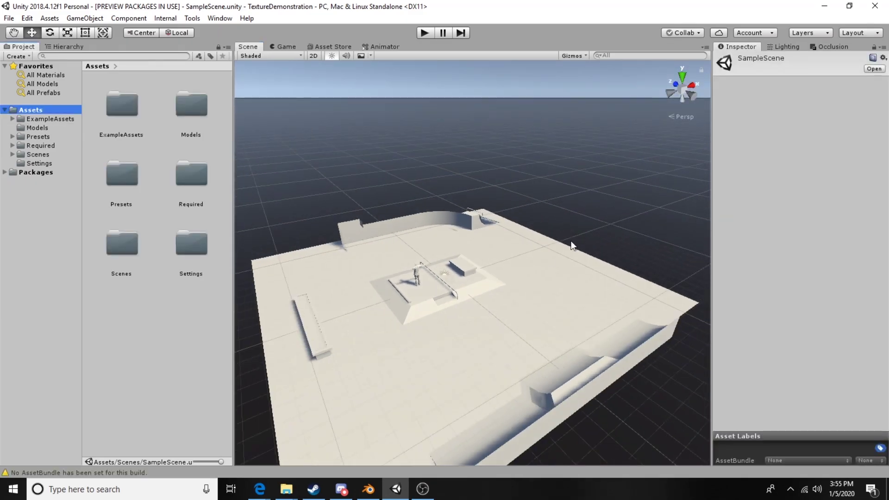
- Assign SampleScene to a new AssetBundle named 'youtubedemonstration'
{"action": "left_click_drag", "start_coordinate": [572, 246], "coordinate": [538, 264], "text": "alt"}
{"action": "left_click", "coordinate": [37, 154]}
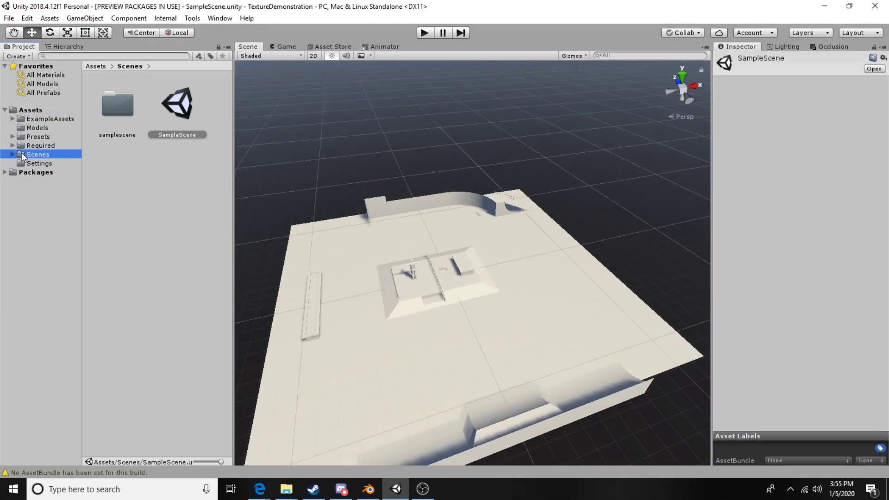
{"action": "left_click", "coordinate": [188, 103]}
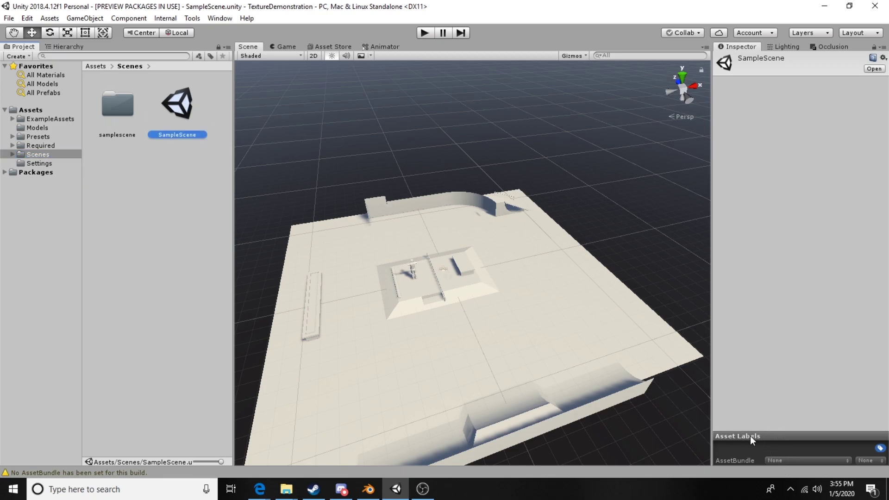
{"action": "left_click", "coordinate": [786, 461]}
{"action": "left_click", "coordinate": [792, 446]}
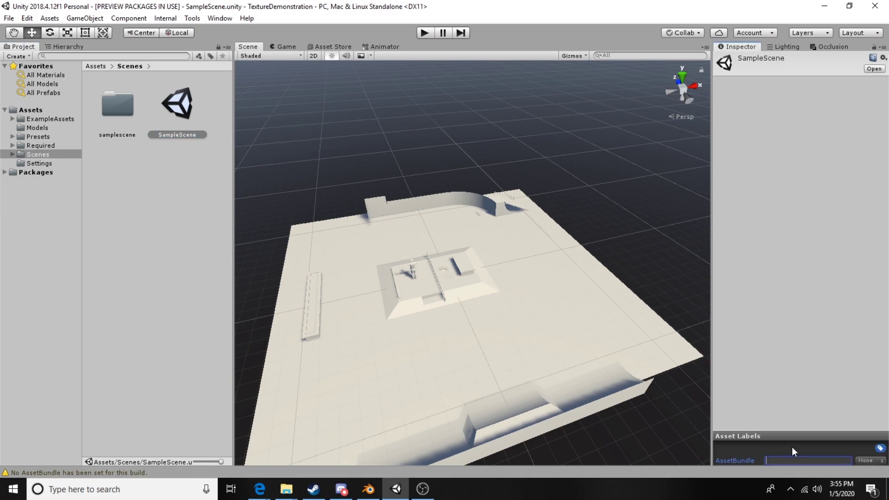
{"action": "type", "text": "youtubedemonstration"}
{"action": "key", "text": "Return"}
- Build the asset bundles from SampleScene's context menu
{"action": "left_click", "coordinate": [179, 115]}
{"action": "right_click", "coordinate": [171, 110]}
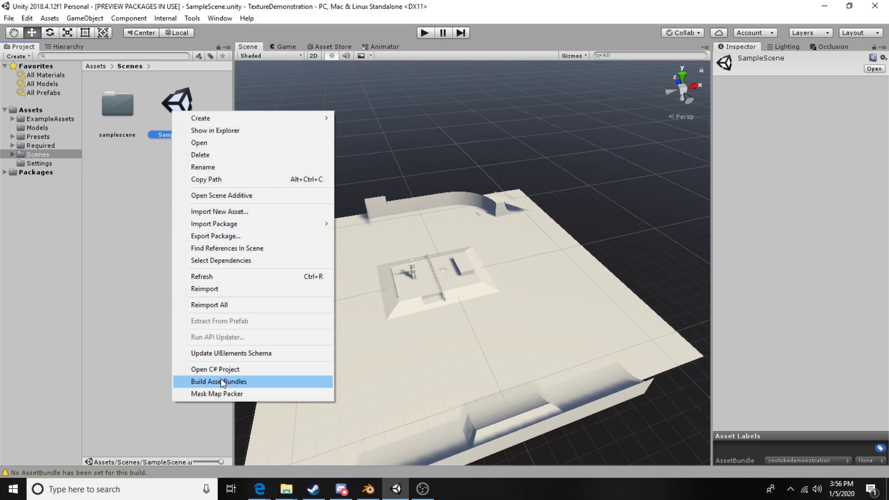
{"action": "left_click", "coordinate": [221, 380]}
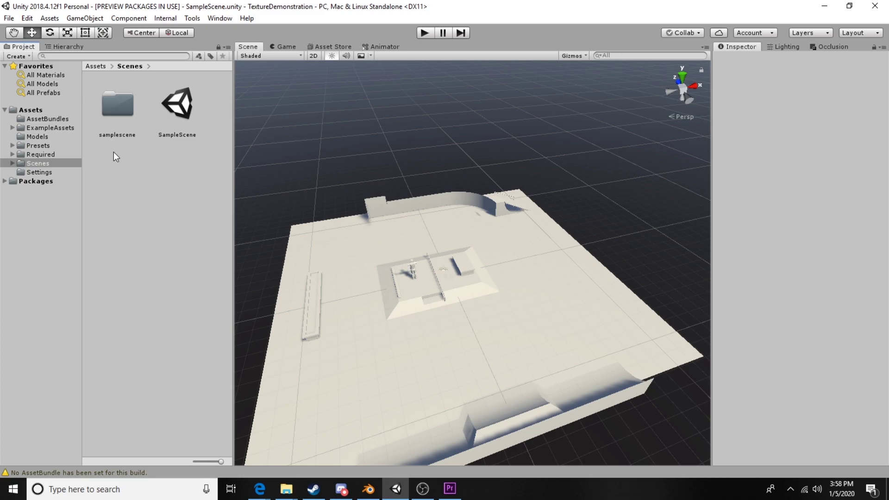
- Reveal the AssetBundles folder in File Explorer and open it to view the bundle files
{"action": "left_click", "coordinate": [29, 120]}
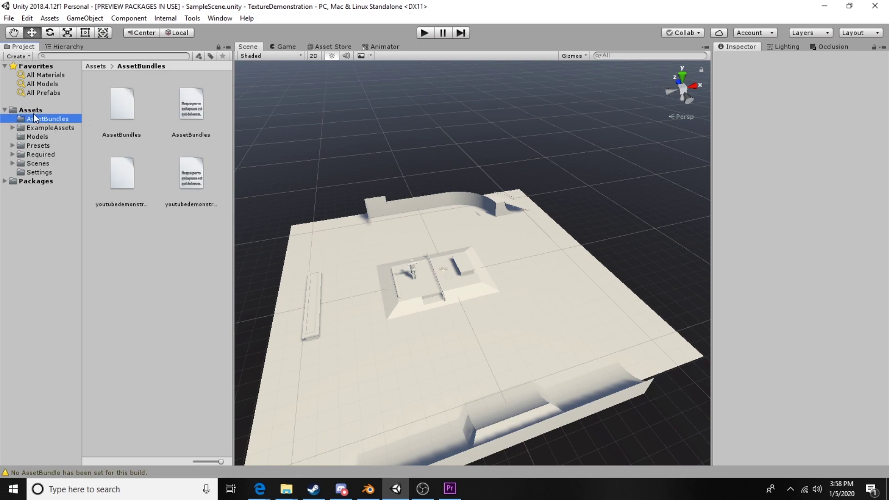
{"action": "right_click", "coordinate": [52, 119]}
{"action": "left_click", "coordinate": [133, 138]}
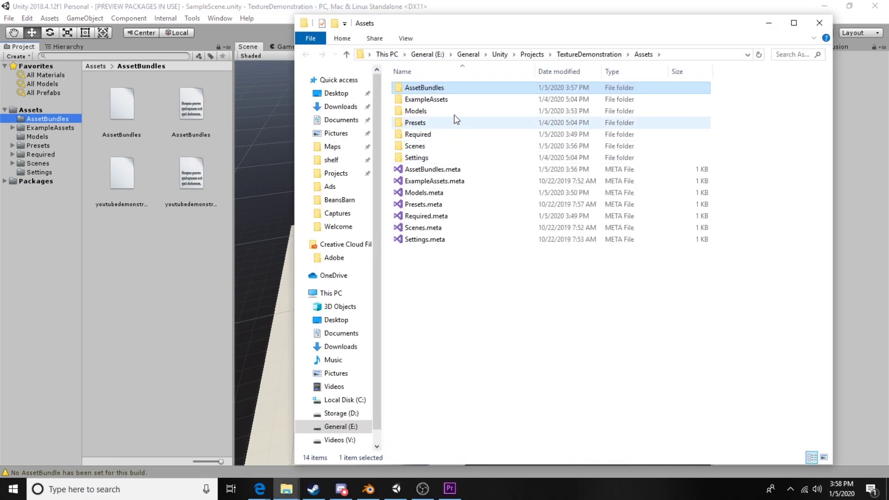
{"action": "double_click", "coordinate": [424, 88]}
{"action": "left_click", "coordinate": [427, 89]}
{"action": "left_click_drag", "start_coordinate": [504, 231], "coordinate": [522, 56]}
{"action": "left_click", "coordinate": [431, 274]}
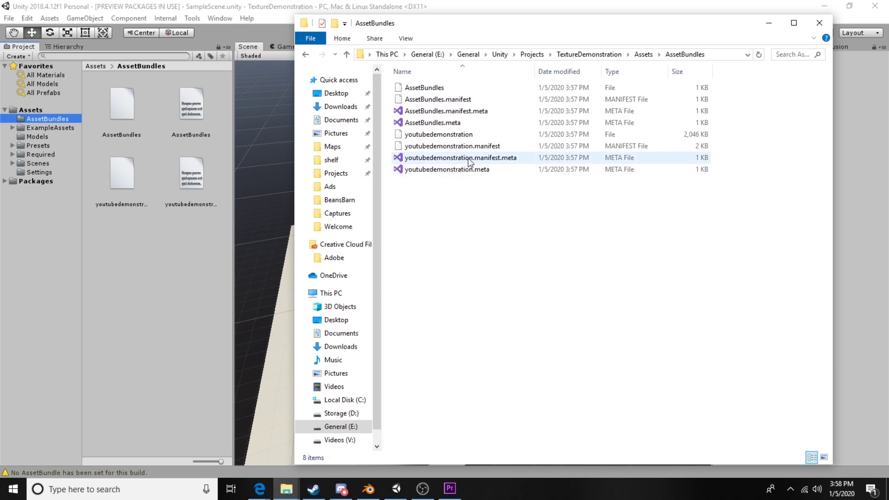
- Copy the 2,046 KB youtubedemonstration bundle file into the Maps folder
{"action": "left_click", "coordinate": [421, 137]}
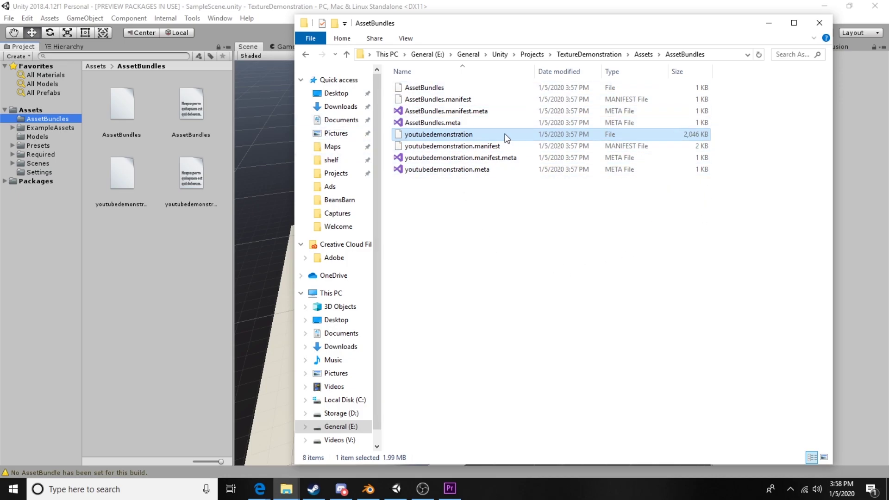
{"action": "left_click_drag", "start_coordinate": [505, 134], "coordinate": [332, 147]}
{"action": "left_click", "coordinate": [445, 495]}
{"action": "left_click", "coordinate": [423, 489]}
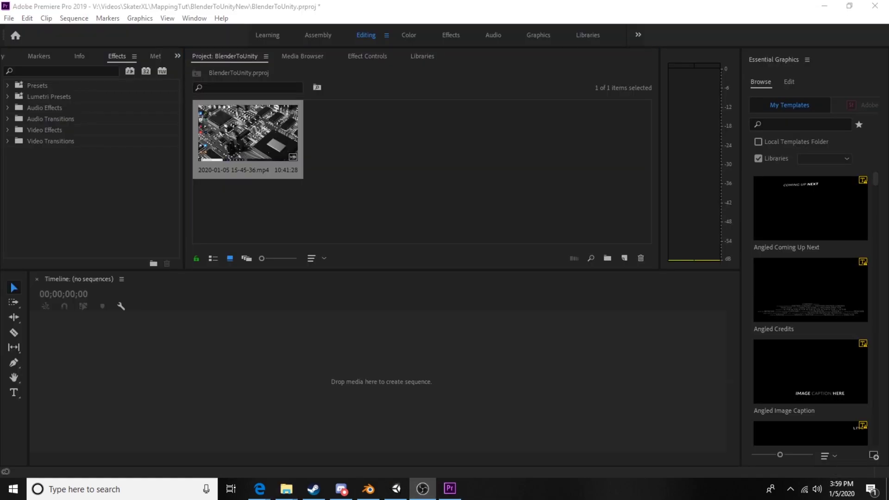